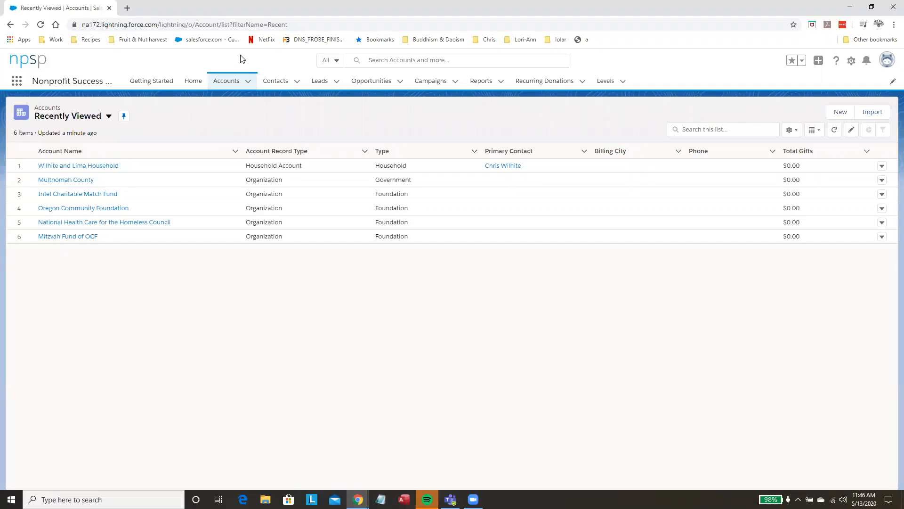
# Step: Find the donor's contact record by searching for the first name, and start a new donation from it
pyautogui.click(389, 58)
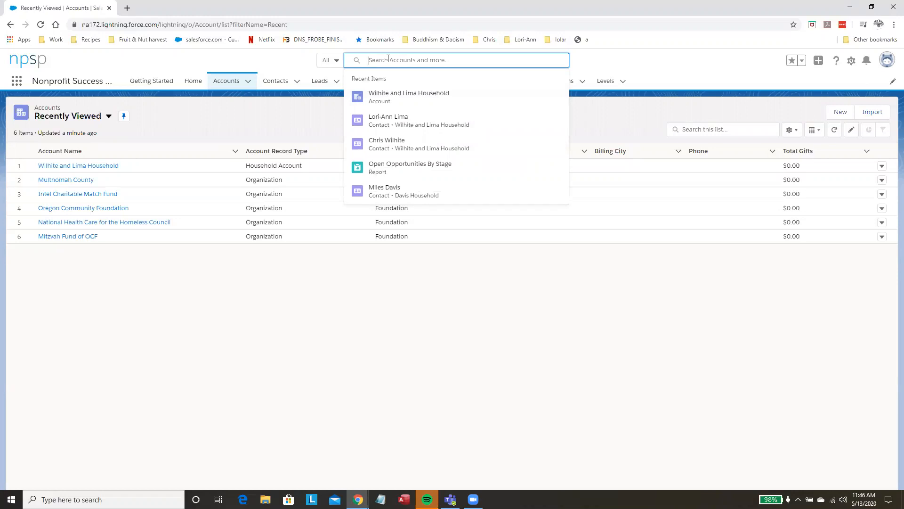
pyautogui.write('chris')
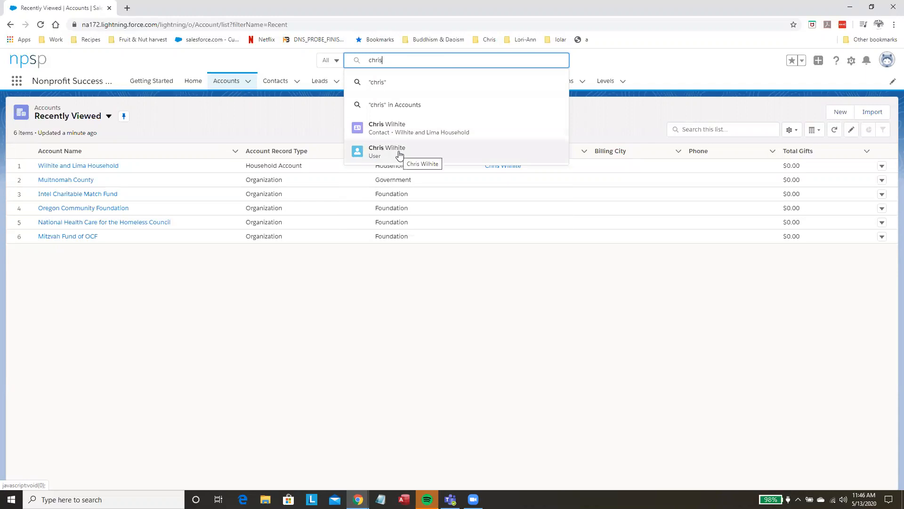
pyautogui.click(386, 125)
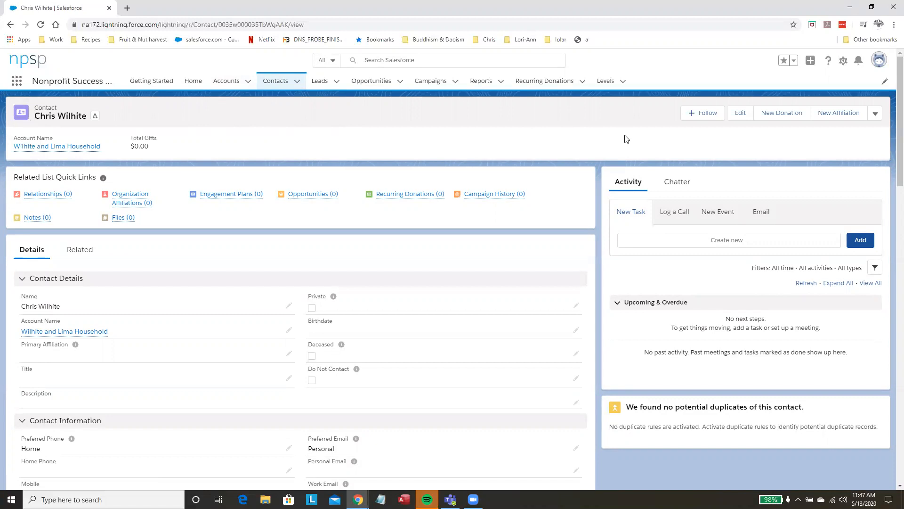
pyautogui.click(783, 113)
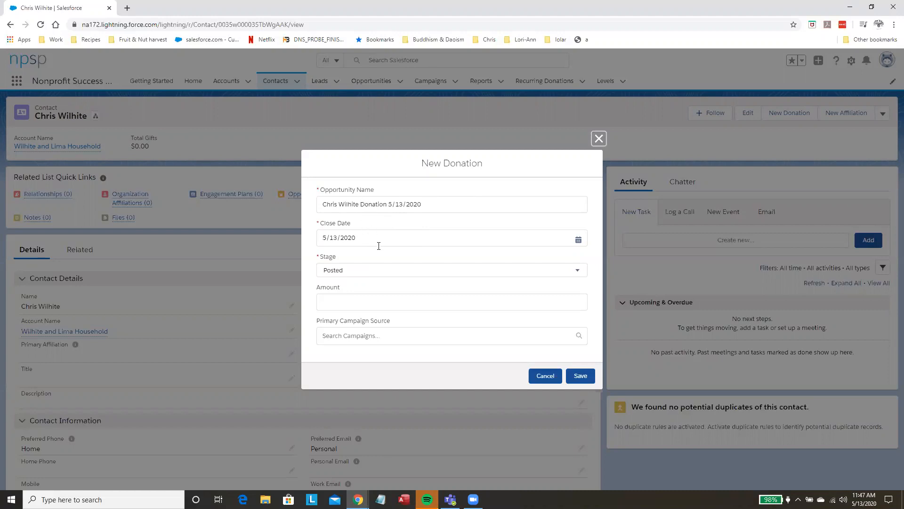
pyautogui.click(361, 240)
pyautogui.click(362, 240)
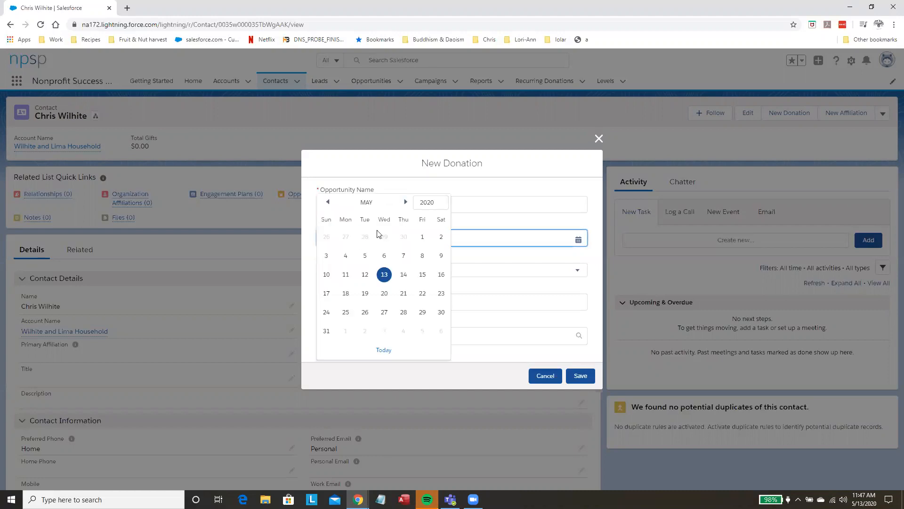
pyautogui.click(532, 185)
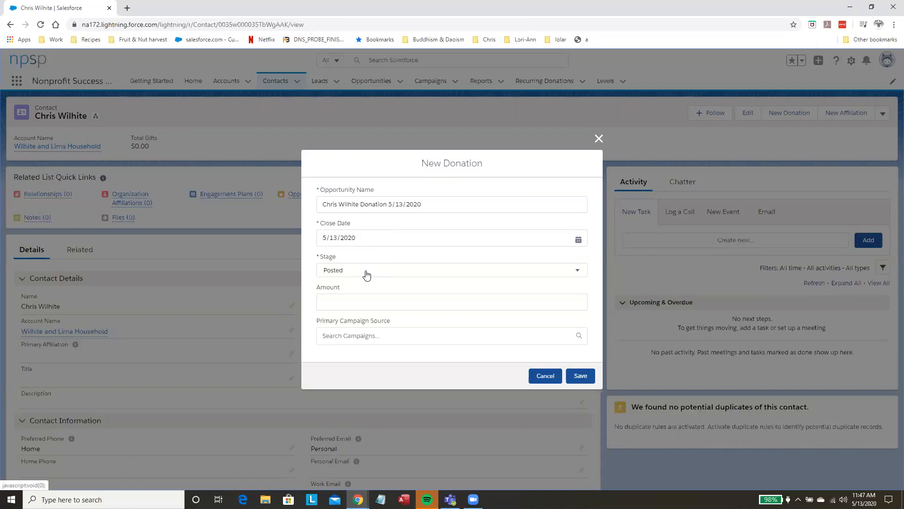
pyautogui.click(336, 276)
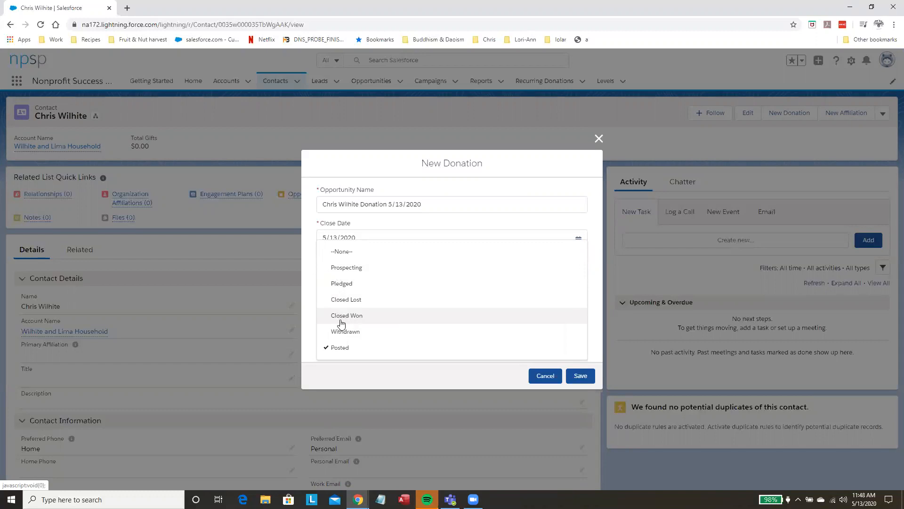
pyautogui.click(305, 218)
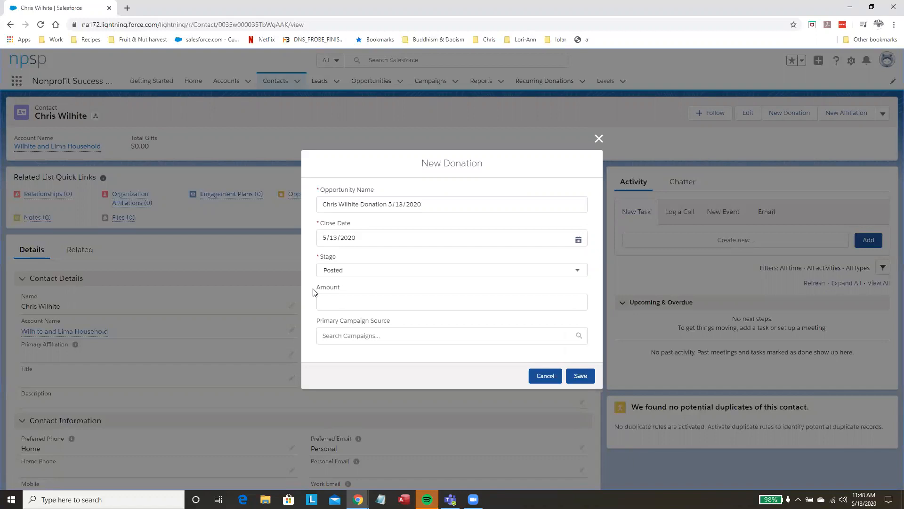
# Step: Set the donation amount to $100, assign COVID-19 Emergency Campaign as the primary campaign source, and save the donation
pyautogui.click(338, 303)
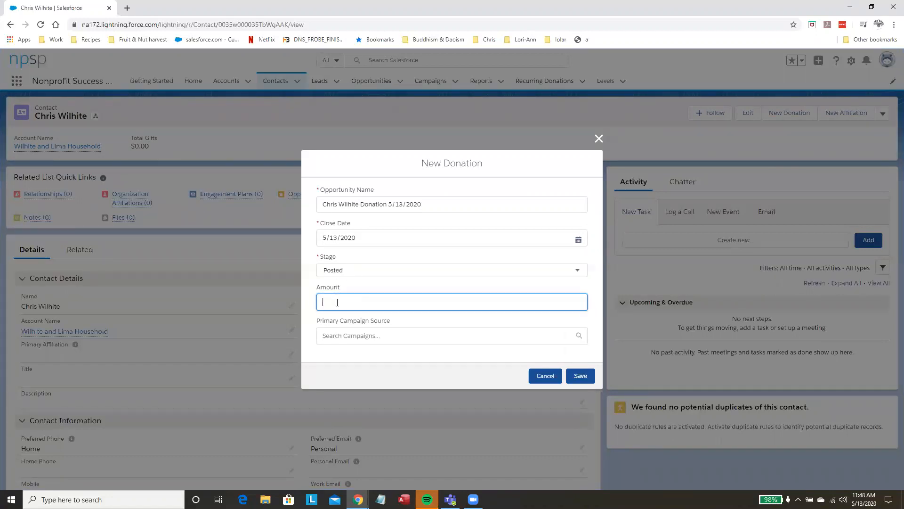
pyautogui.write('100')
pyautogui.click(340, 335)
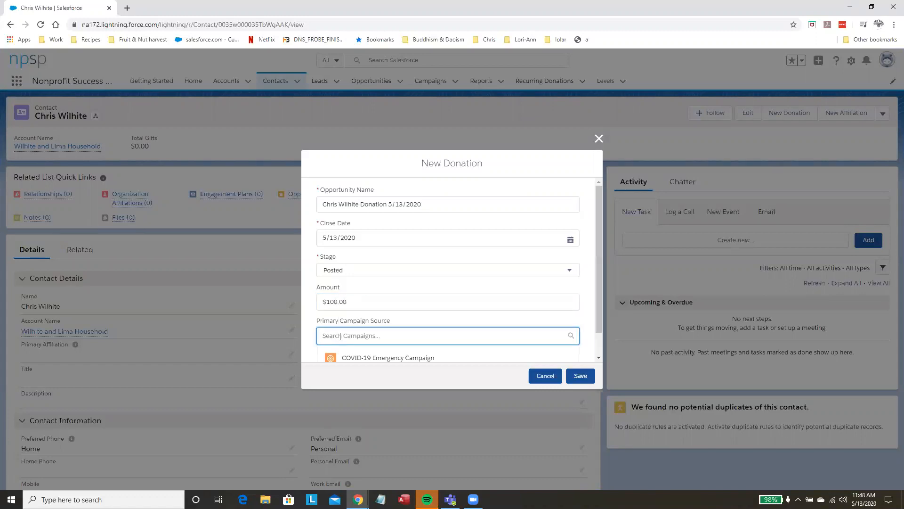
pyautogui.scroll(-1, 340, 336)
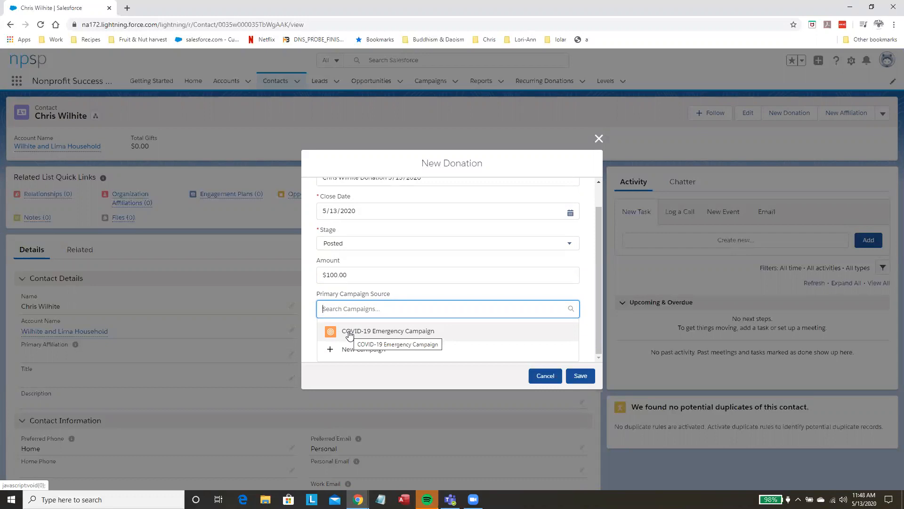
pyautogui.click(349, 332)
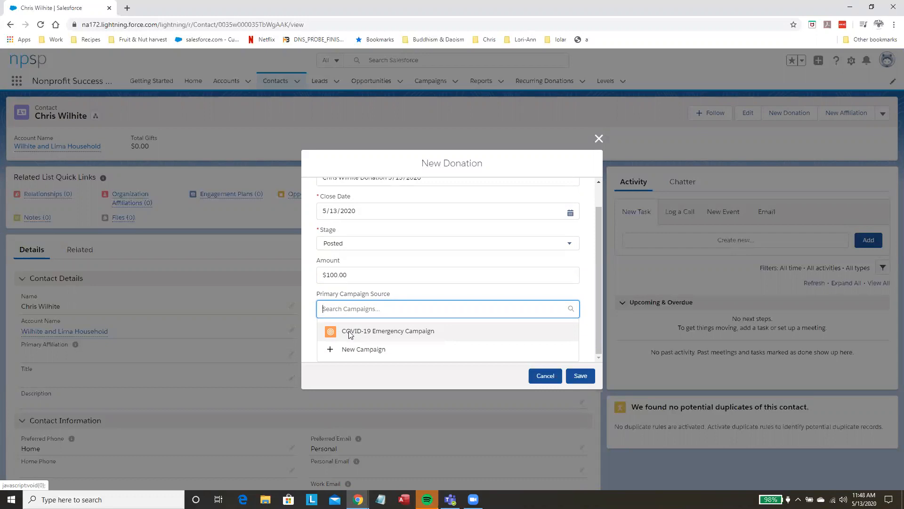
pyautogui.click(579, 378)
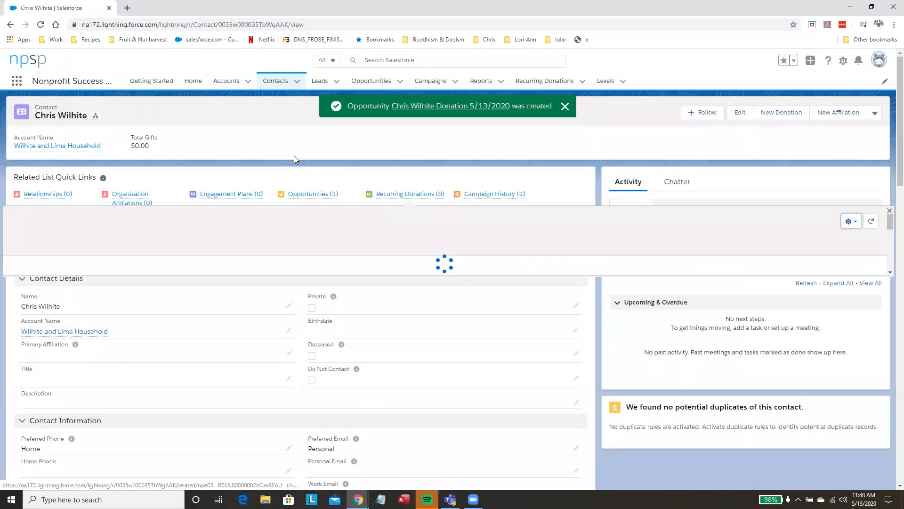
# Step: Open the Miles Davis contact record and start a new donation with an amount of $25
pyautogui.click(276, 83)
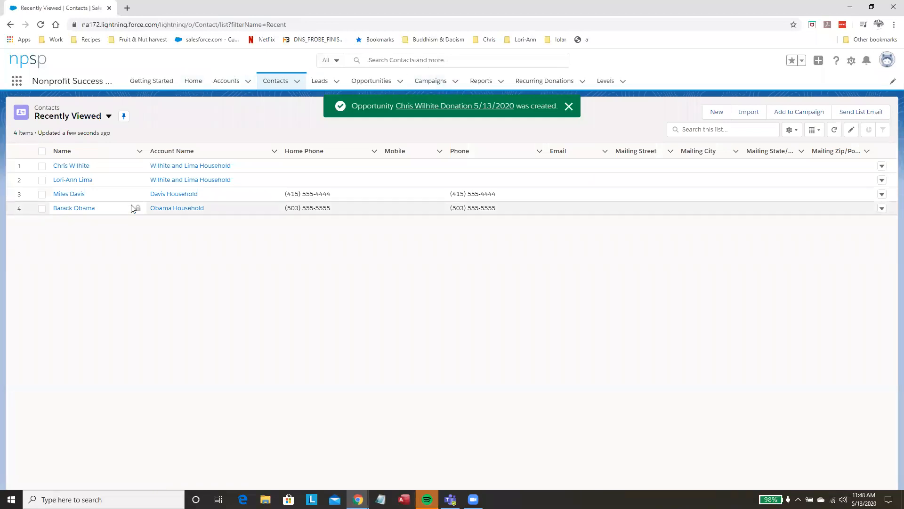
pyautogui.click(387, 61)
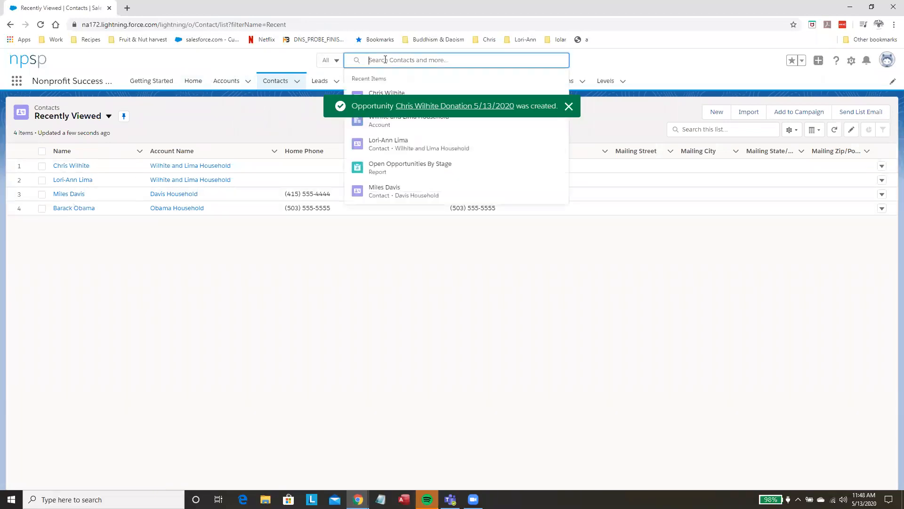
pyautogui.click(379, 188)
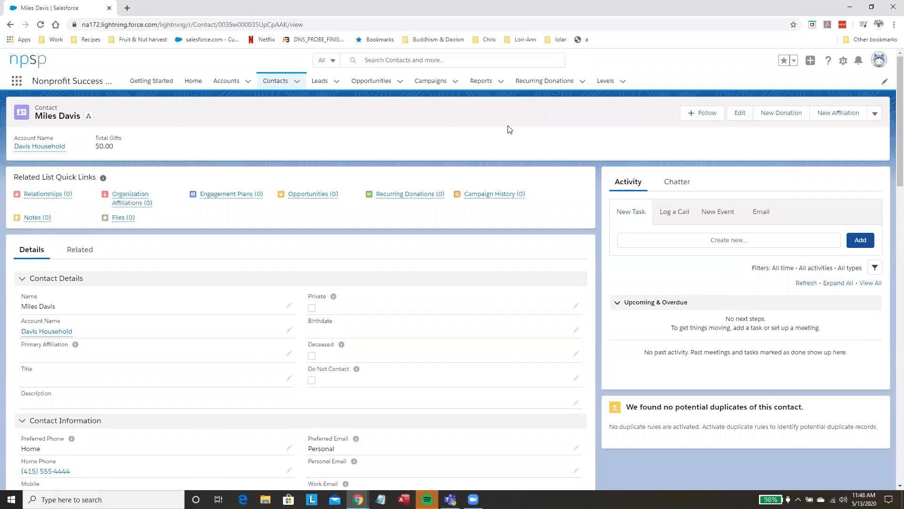
pyautogui.click(776, 114)
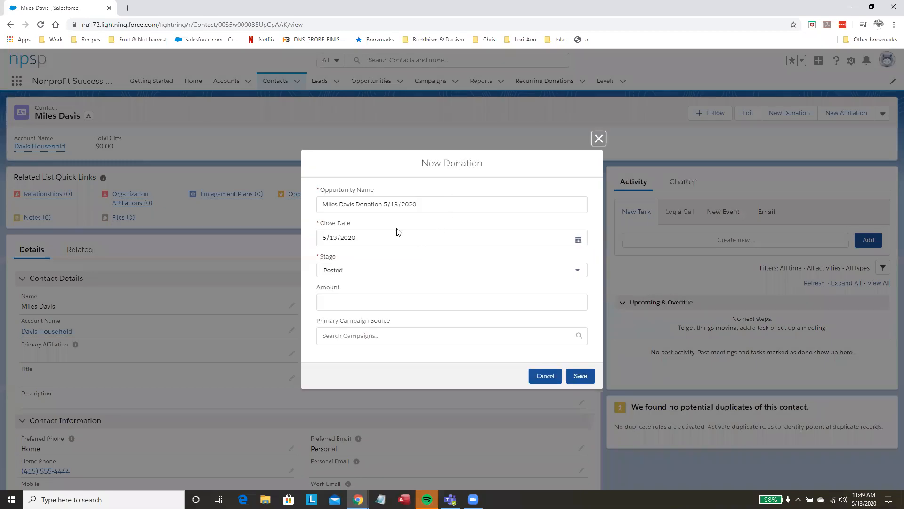
pyautogui.click(378, 310)
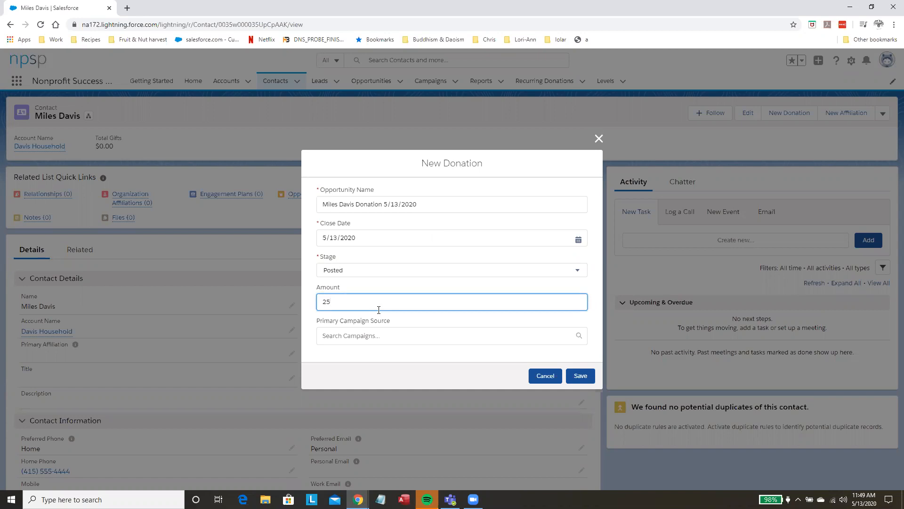
# Step: Start a new campaign of the Fundraising record type for the donation's primary campaign source
pyautogui.click(380, 335)
pyautogui.scroll(-1, 381, 335)
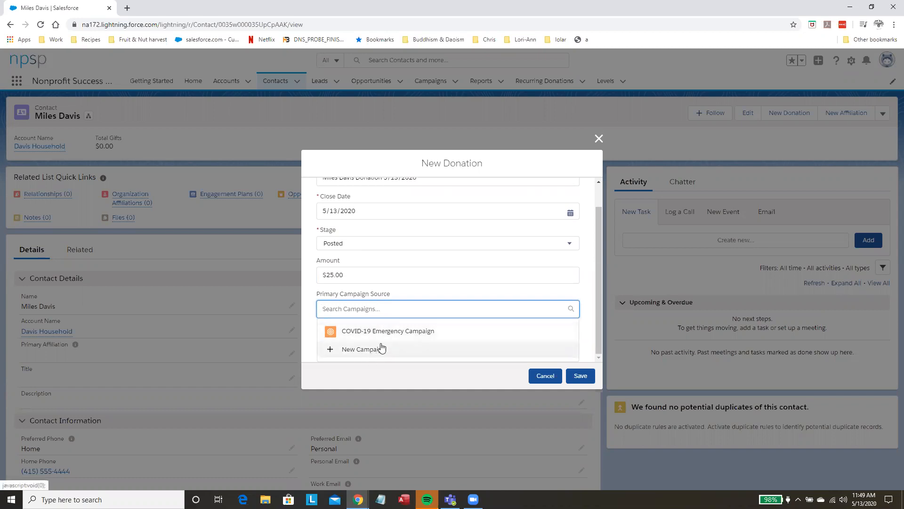
pyautogui.click(350, 351)
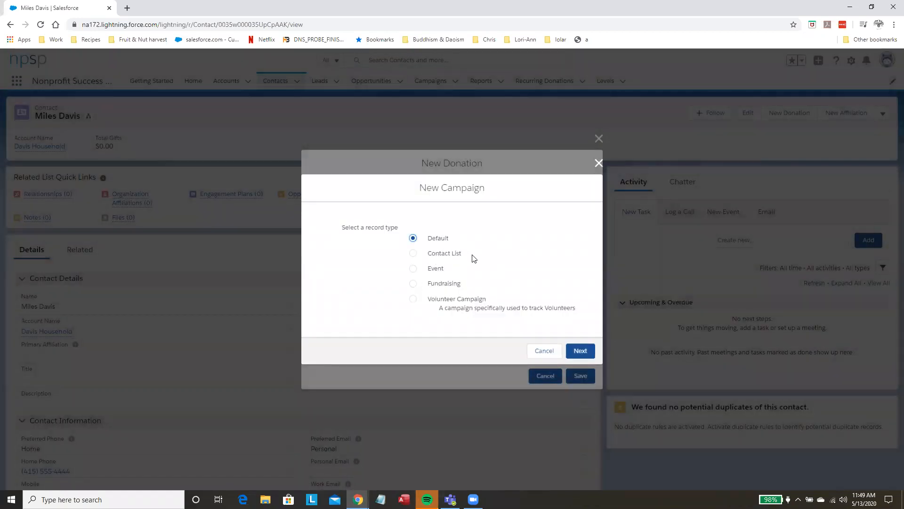
pyautogui.click(413, 284)
pyautogui.click(581, 352)
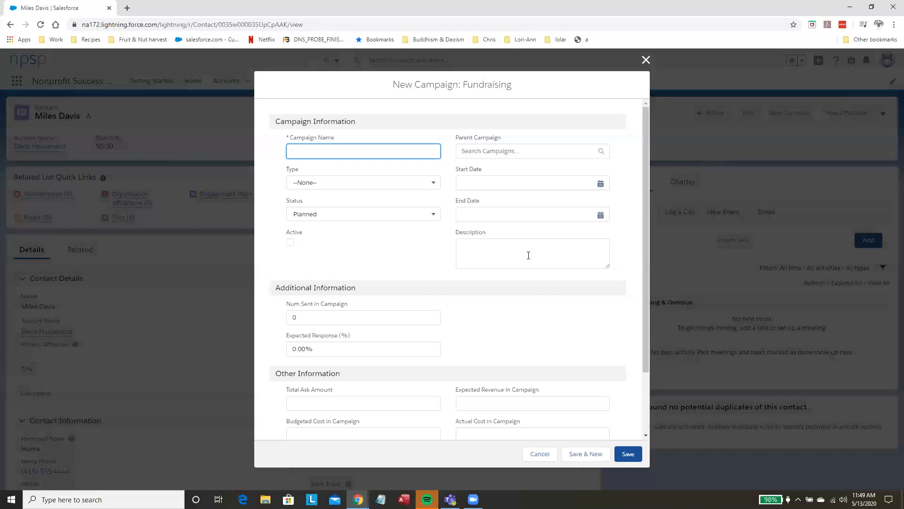
# Step: Name the campaign Spring Appeal FY 2020, set its status to In Progress and mark it active
pyautogui.write('Spring App')
pyautogui.write('eal FY 2020')
pyautogui.click(390, 188)
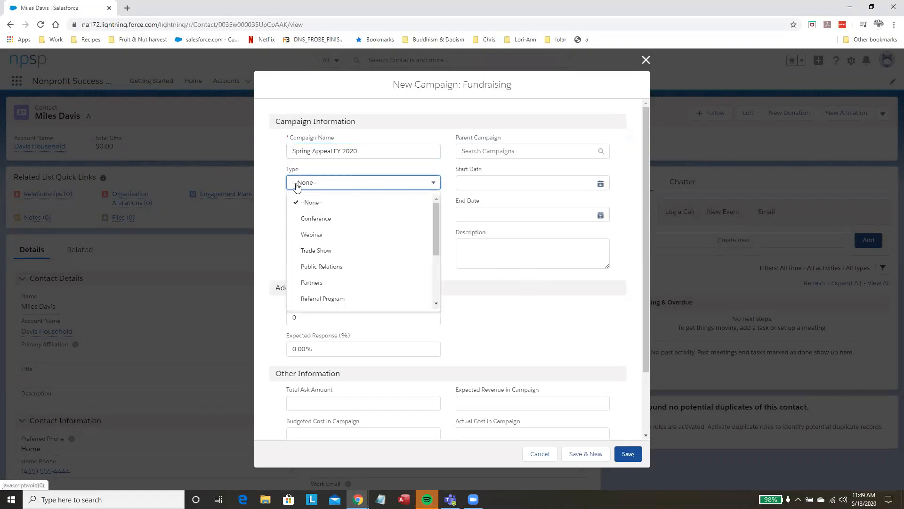
pyautogui.click(274, 183)
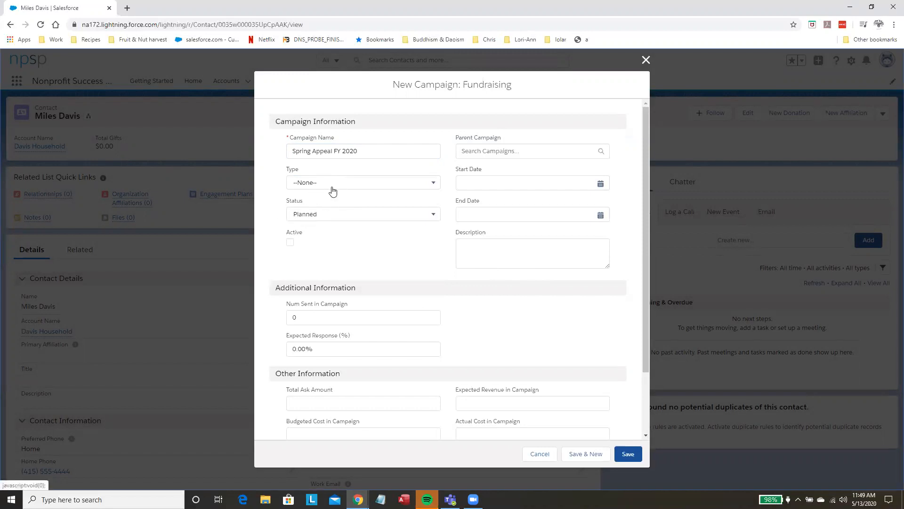
pyautogui.click(336, 215)
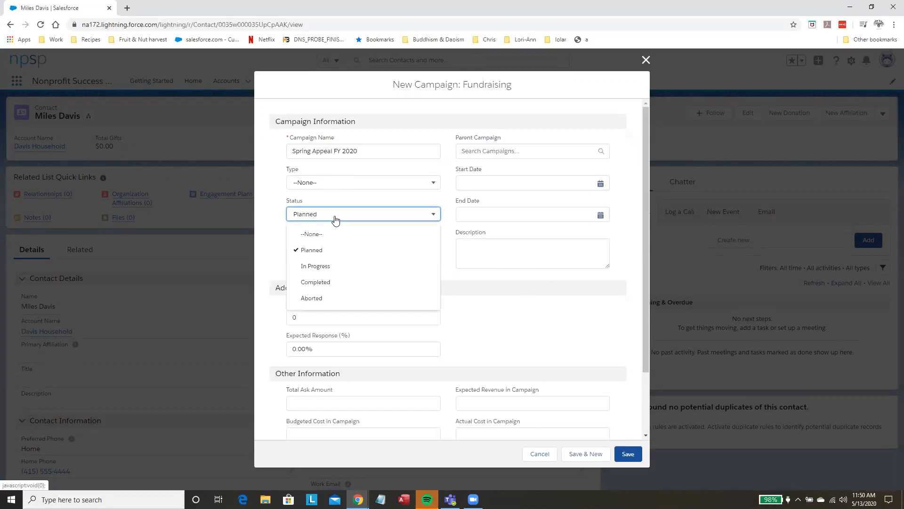
pyautogui.click(320, 265)
pyautogui.click(290, 242)
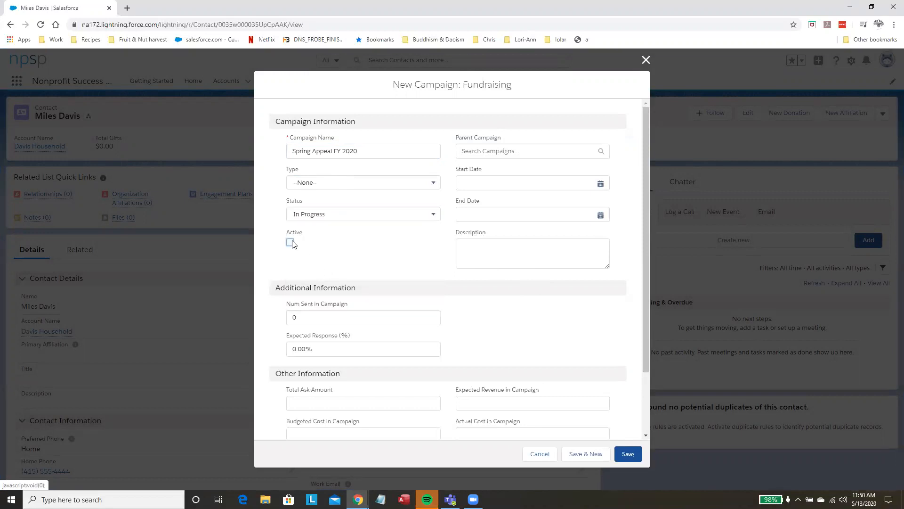
# Step: Set the campaign's start date to 5/1/2020 and its end date to 7/31/2020, and save the campaign
pyautogui.click(482, 186)
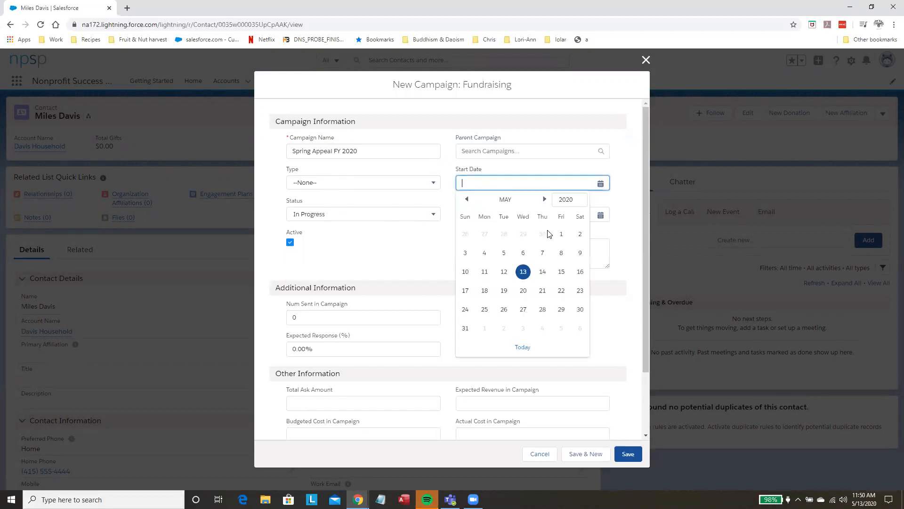
pyautogui.click(561, 234)
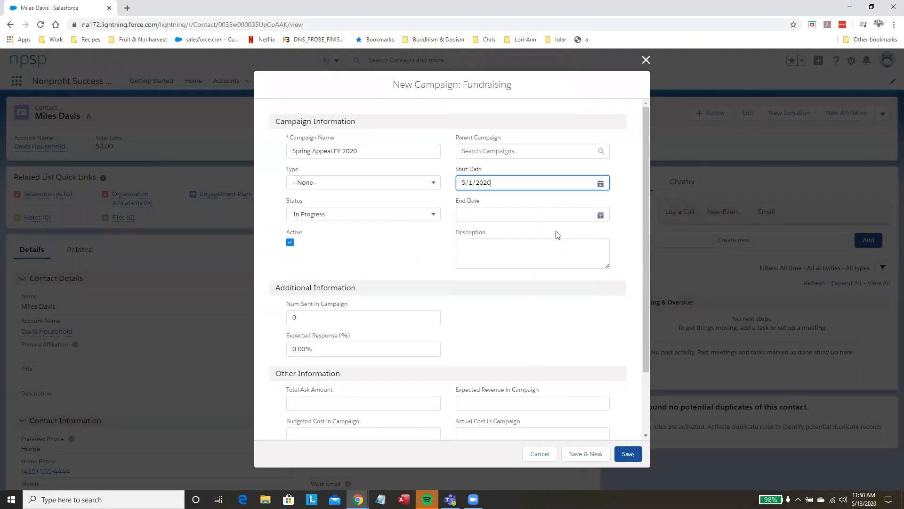
pyautogui.click(520, 218)
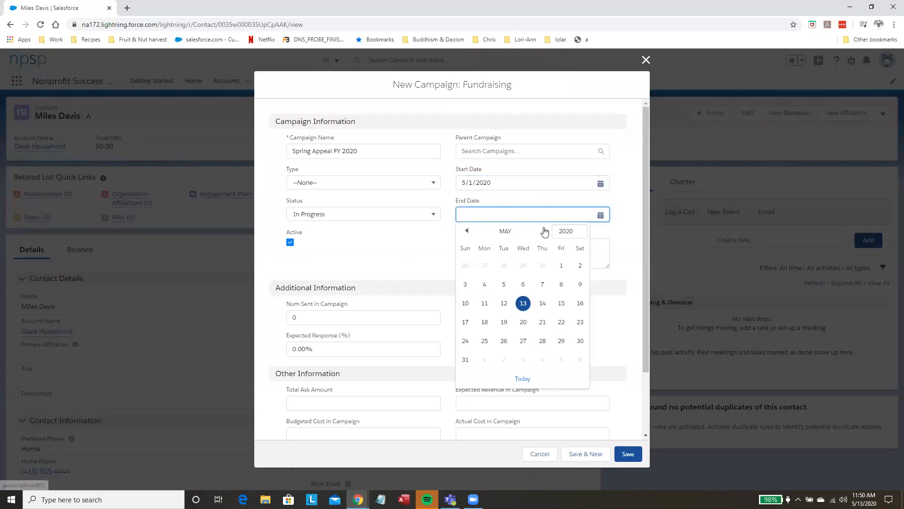
pyautogui.click(545, 231)
pyautogui.click(545, 231)
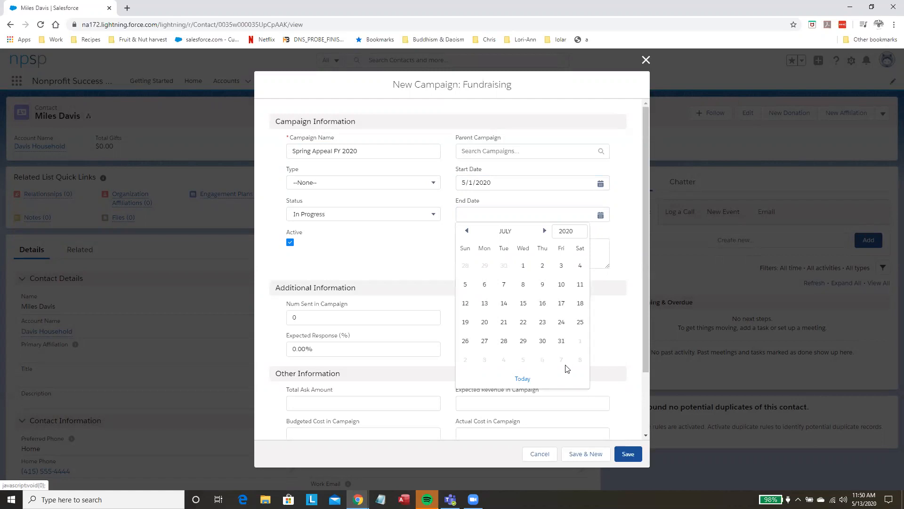
pyautogui.click(561, 342)
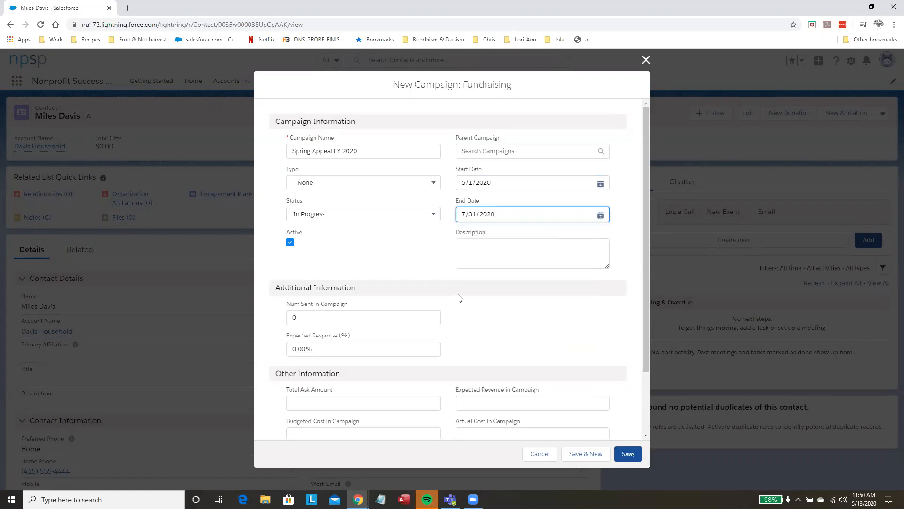
pyautogui.scroll(-2, 414, 331)
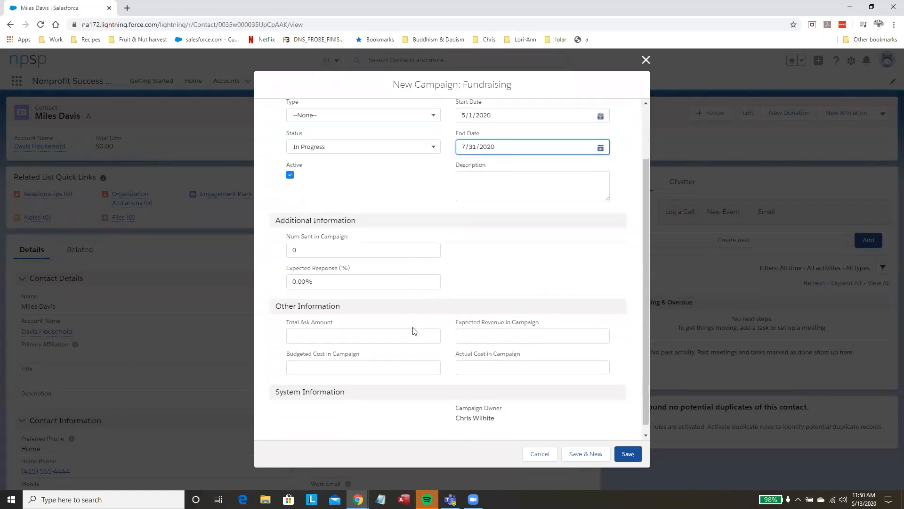
pyautogui.click(627, 454)
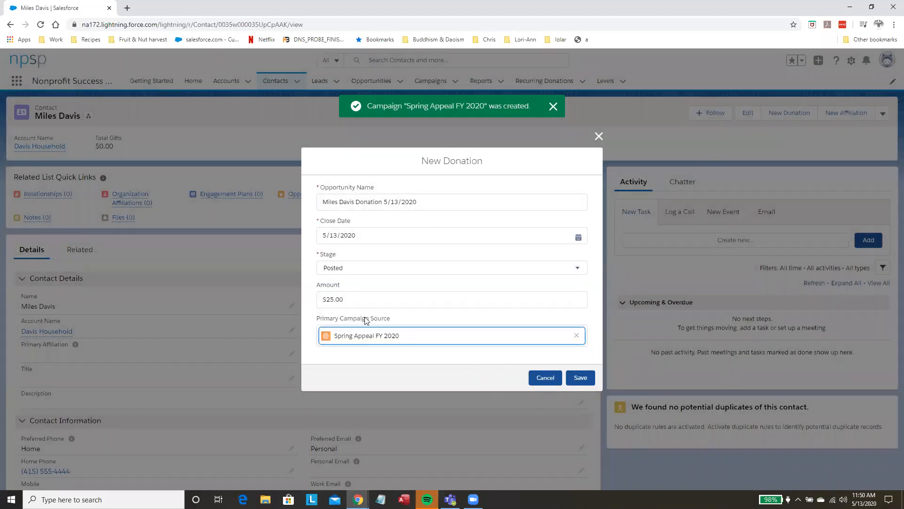
# Step: Save the Miles Davis donation and open the contact's full list of opportunities
pyautogui.click(575, 379)
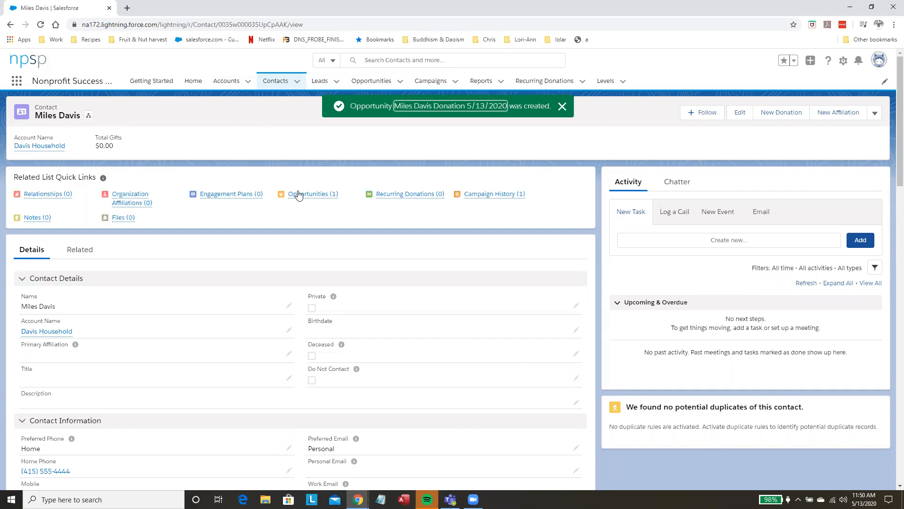
pyautogui.moveTo(298, 196)
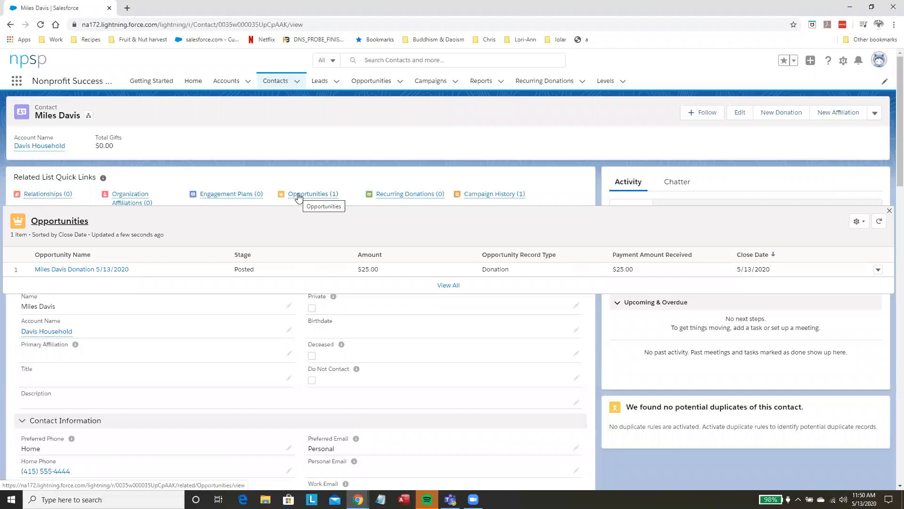
pyautogui.click(298, 195)
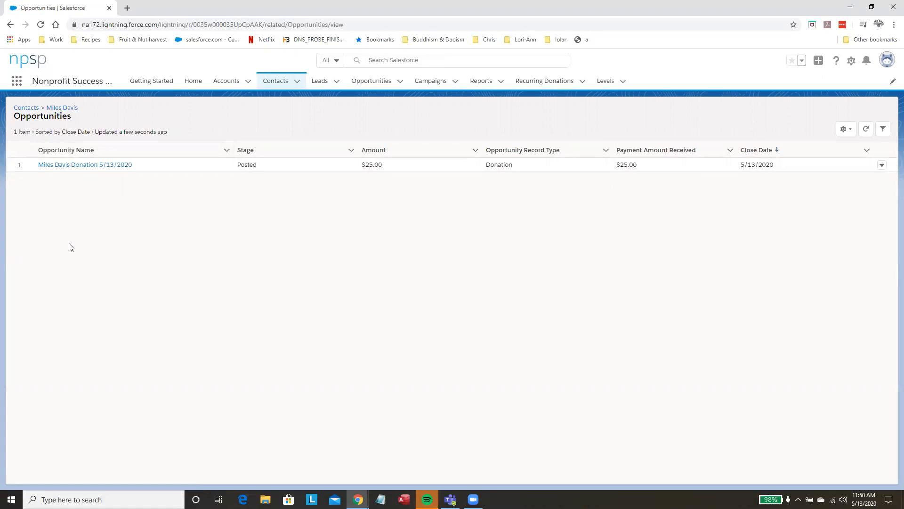
# Step: Open the Davis Household account from the Miles Davis contact and review the details of its 5/13/2020 donation
pyautogui.click(62, 108)
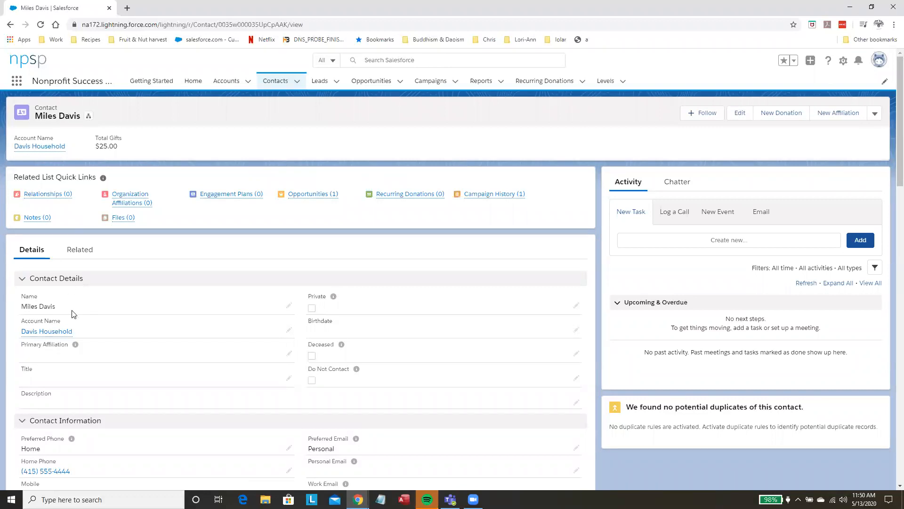
pyautogui.click(54, 332)
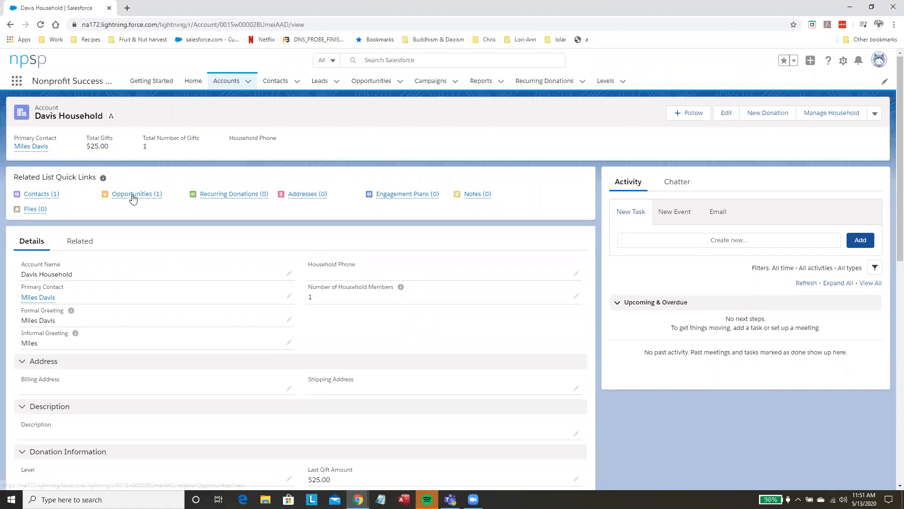
pyautogui.moveTo(132, 198)
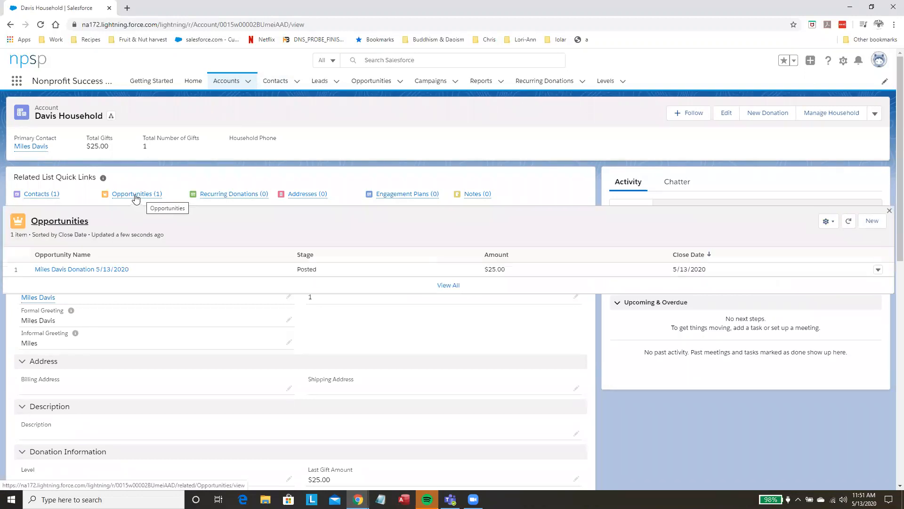
pyautogui.click(83, 268)
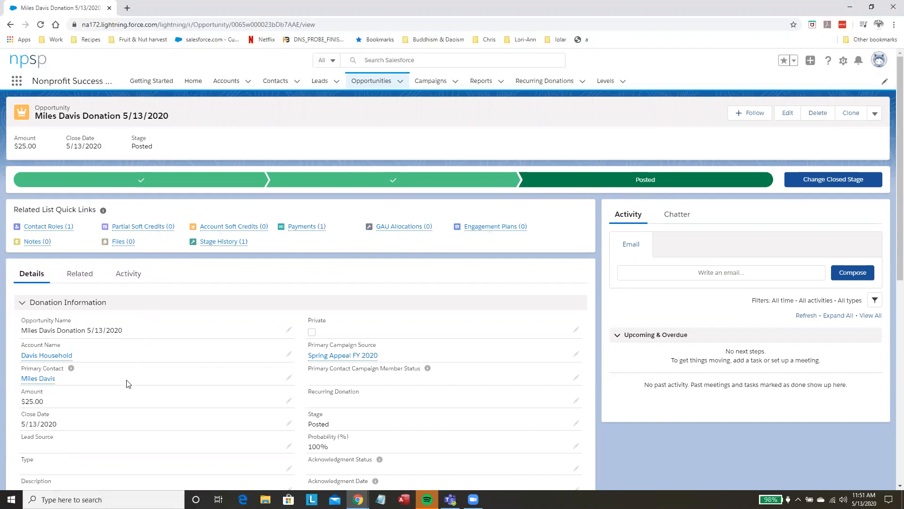
pyautogui.scroll(-1, 126, 383)
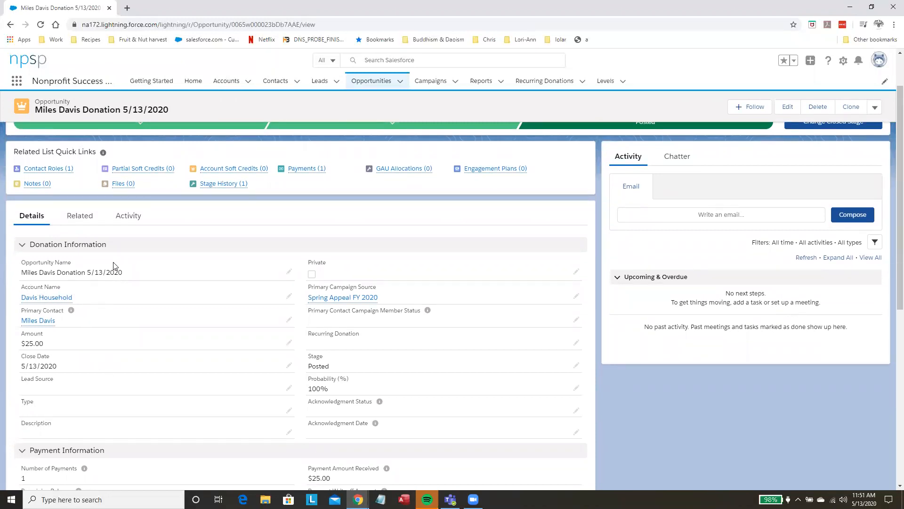
pyautogui.moveTo(27, 301)
pyautogui.scroll(1, 197, 315)
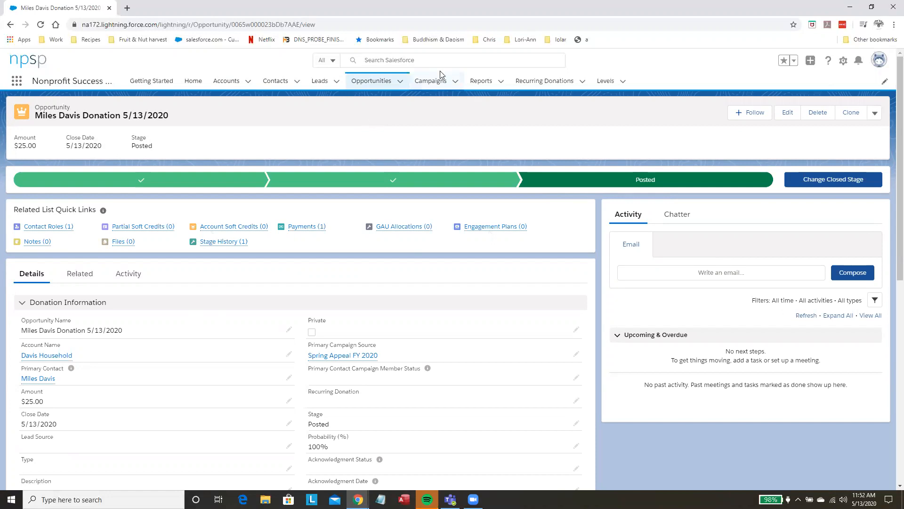
# Step: Search all Salesforce records for John Coltrane
pyautogui.click(436, 59)
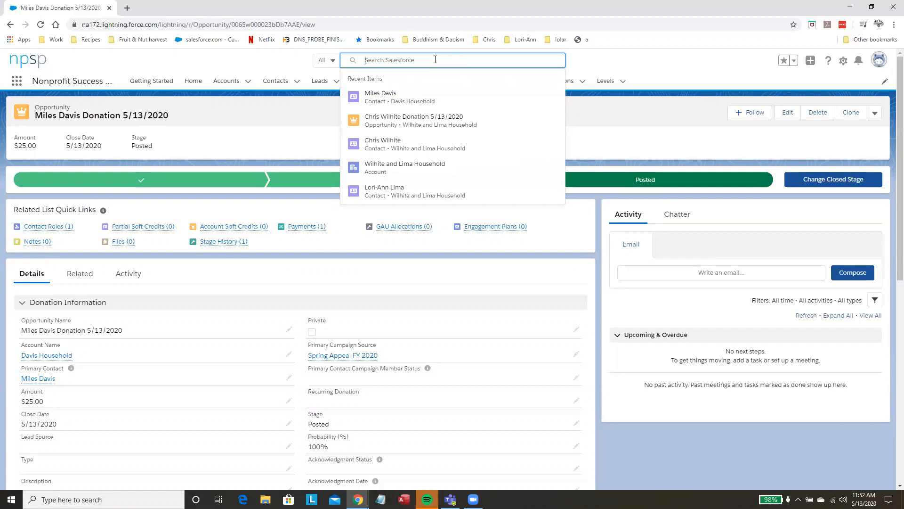
pyautogui.write('John Co')
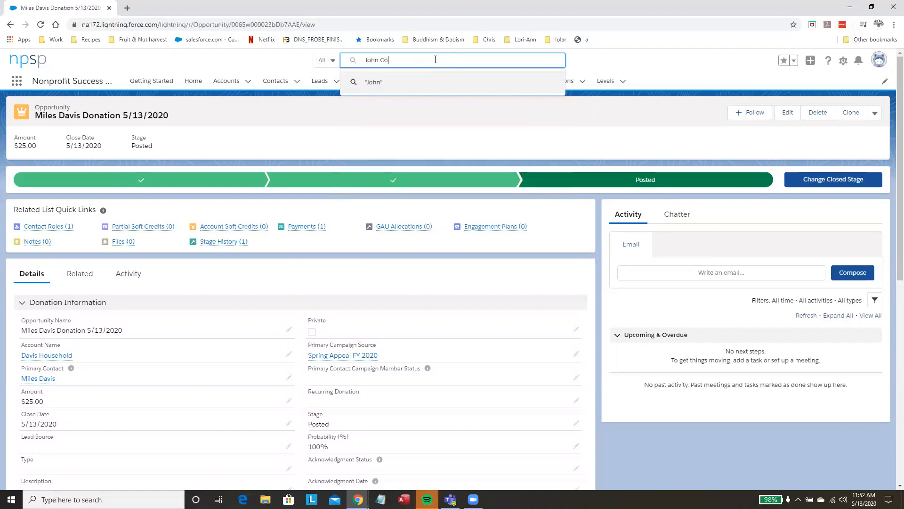
pyautogui.write('ltrane')
pyautogui.press('Return')
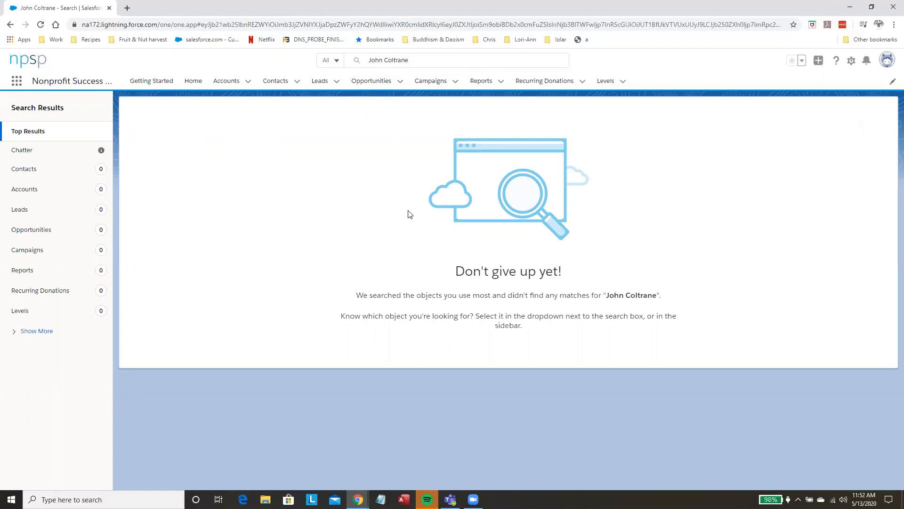
# Step: Start a new opportunity of the Donation record type and name it Coltrane
pyautogui.click(298, 82)
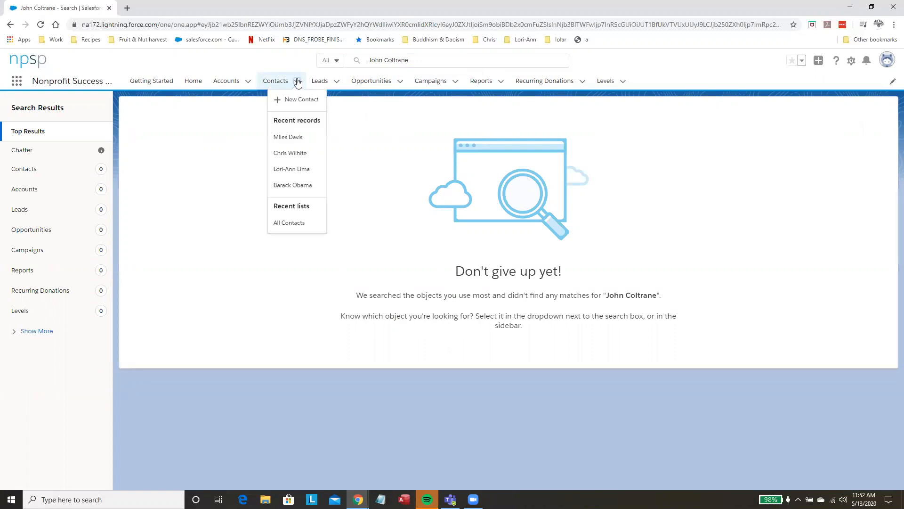
pyautogui.click(401, 83)
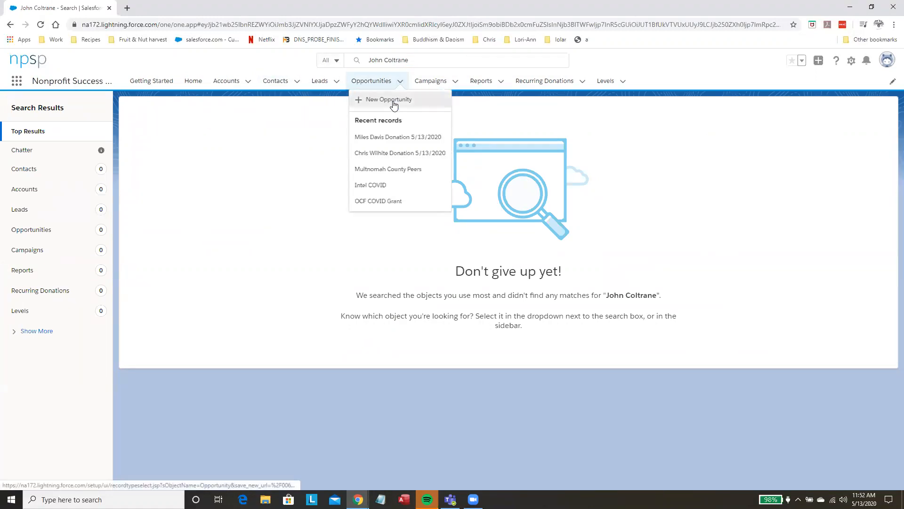
pyautogui.click(393, 101)
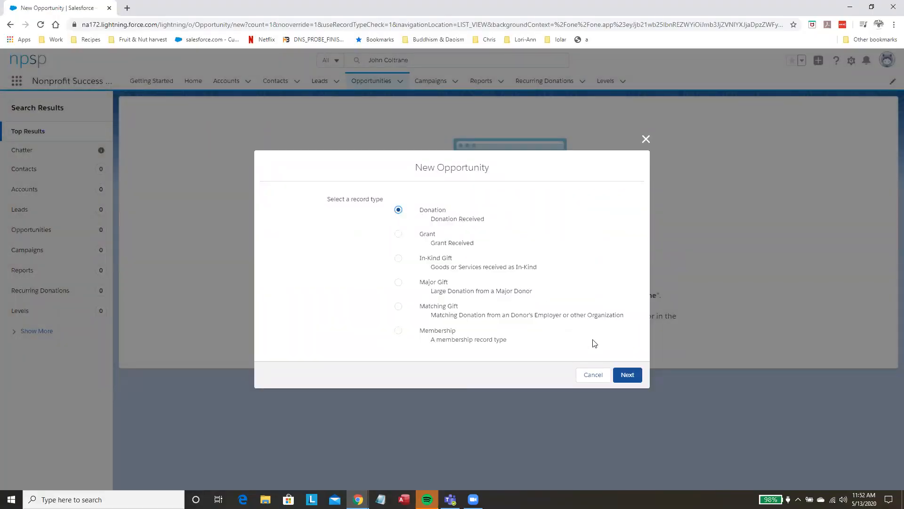
pyautogui.click(622, 377)
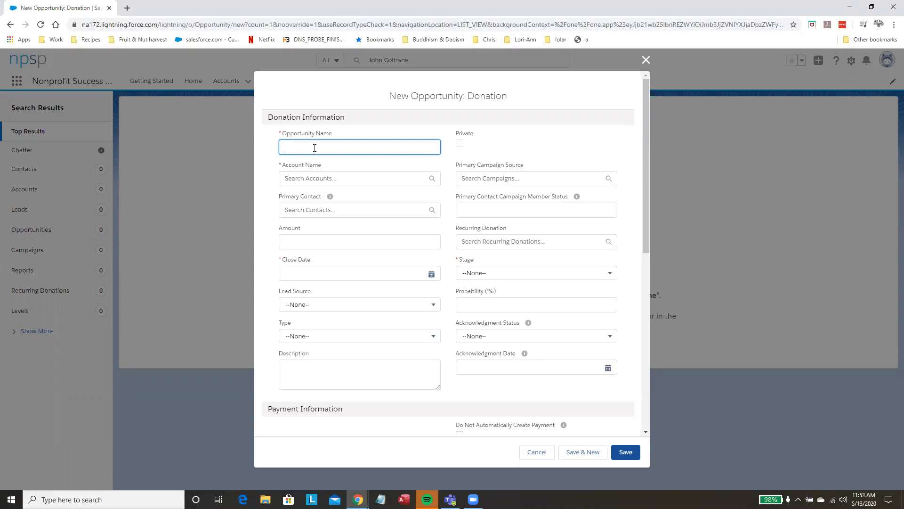
pyautogui.write('Coltrane')
pyautogui.click(311, 178)
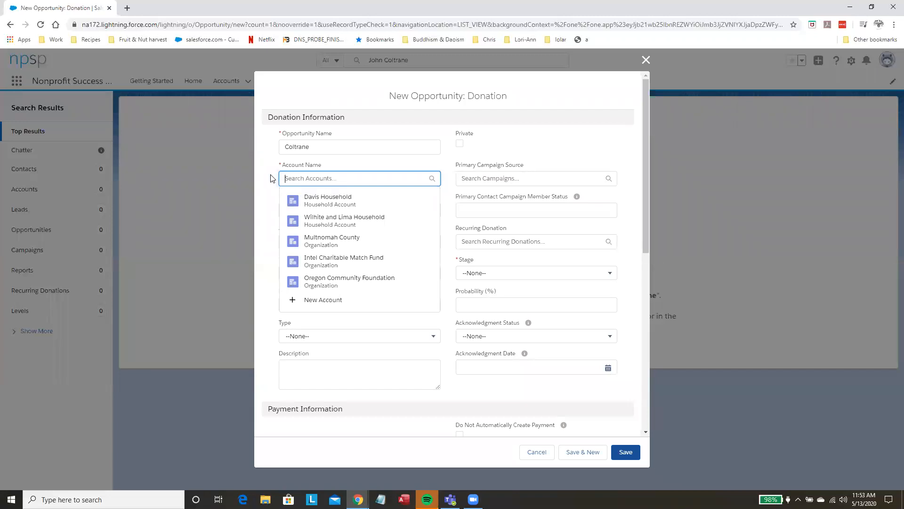
pyautogui.click(273, 194)
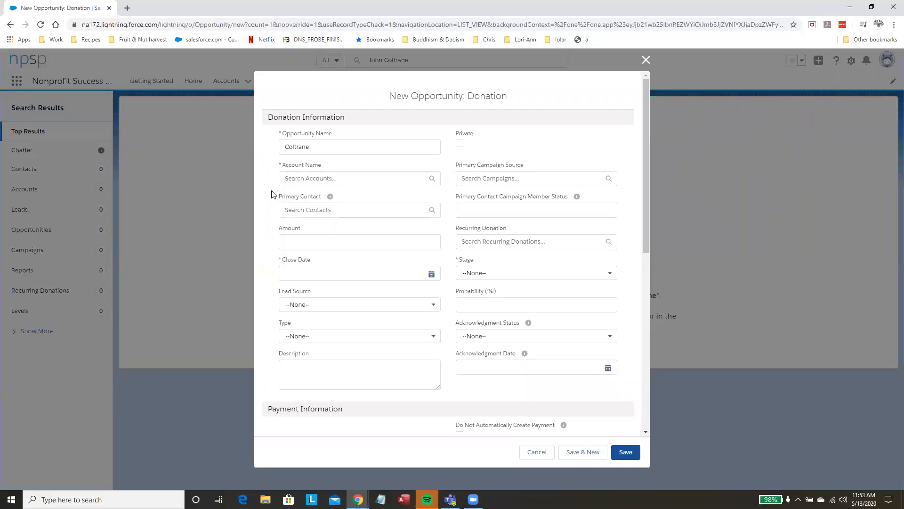
# Step: Create a new contact named John Coltrane as the donation's primary contact and save it
pyautogui.click(299, 210)
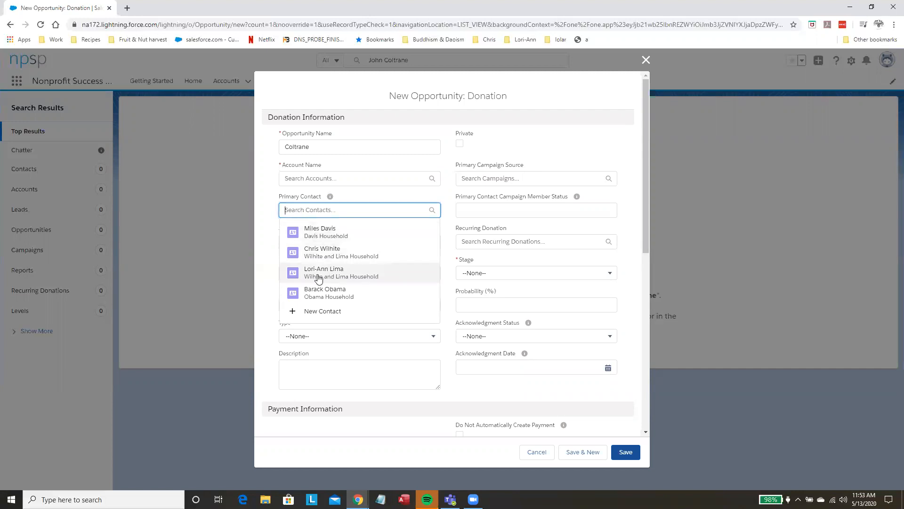
pyautogui.click(315, 312)
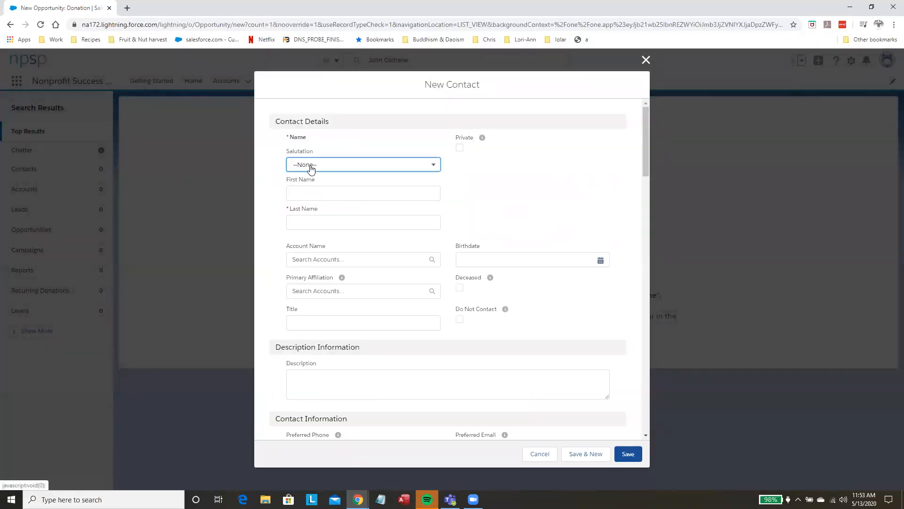
pyautogui.click(310, 193)
pyautogui.write('John')
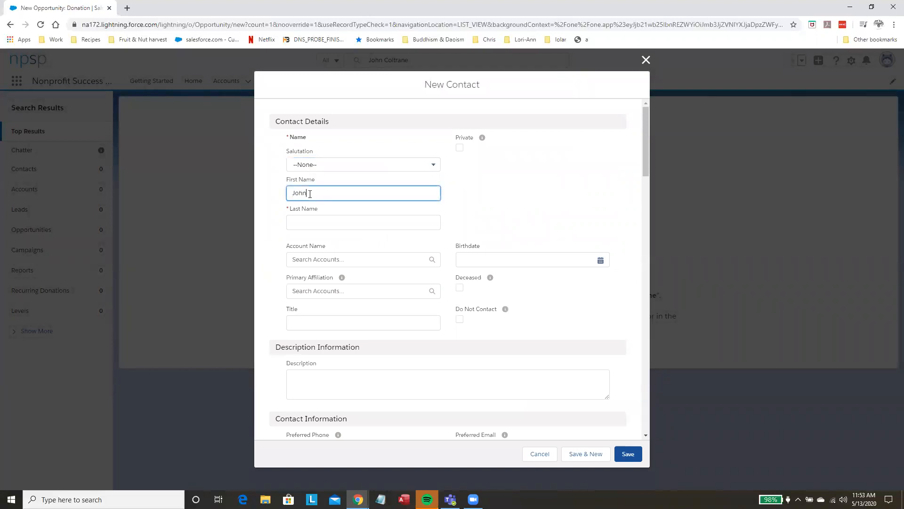
pyautogui.press('Tab')
pyautogui.write('Coltra')
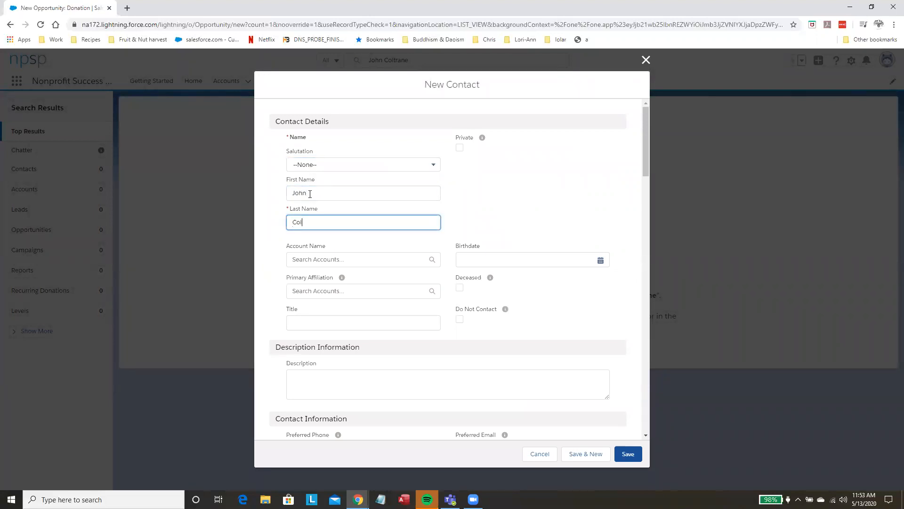
pyautogui.write('ne')
pyautogui.click(628, 453)
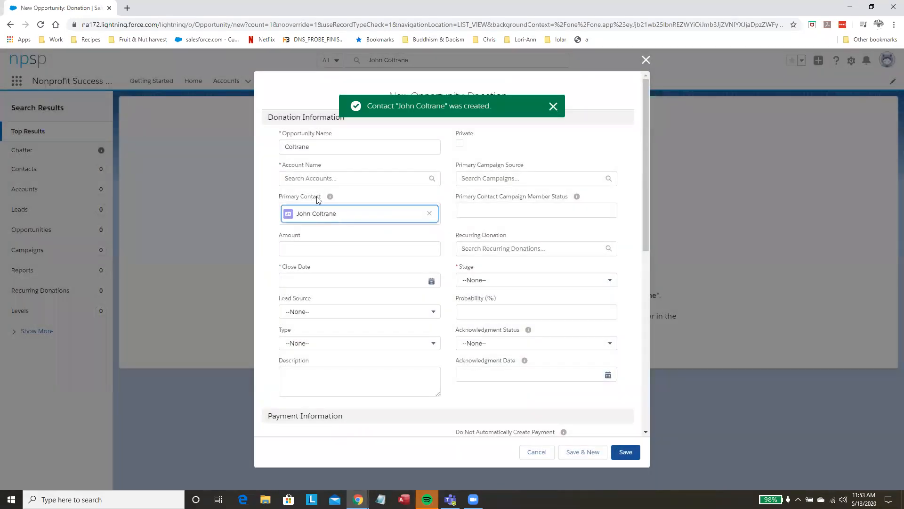
# Step: Try to find the Coltrane account for the donation's account name, and cancel the new opportunity
pyautogui.click(314, 180)
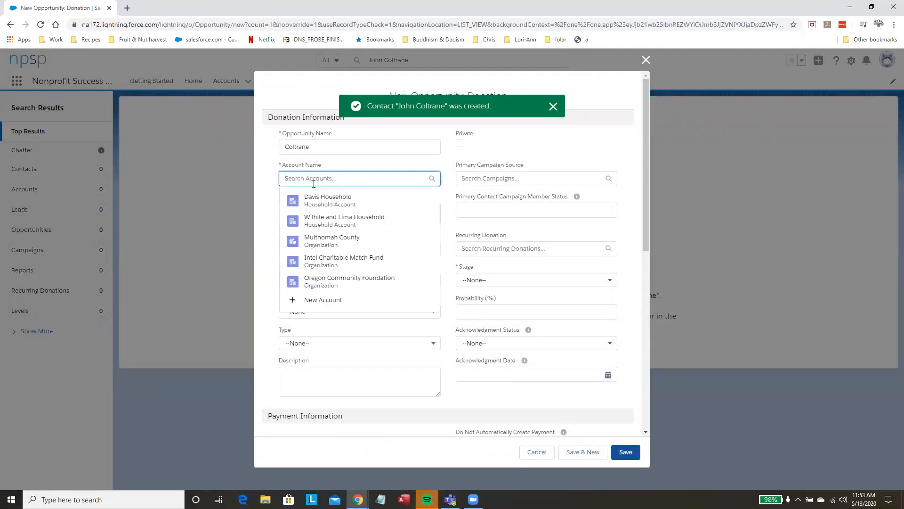
pyautogui.write('Coltrane')
pyautogui.press('Return')
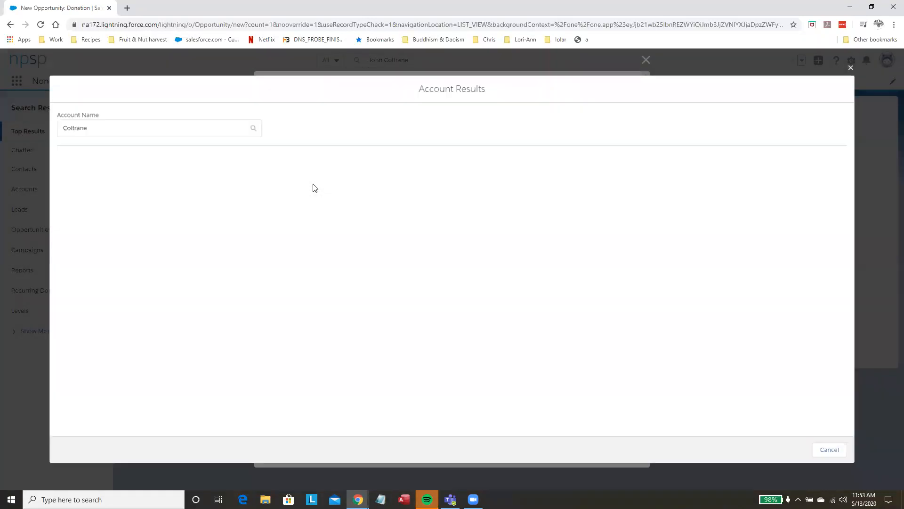
pyautogui.click(852, 67)
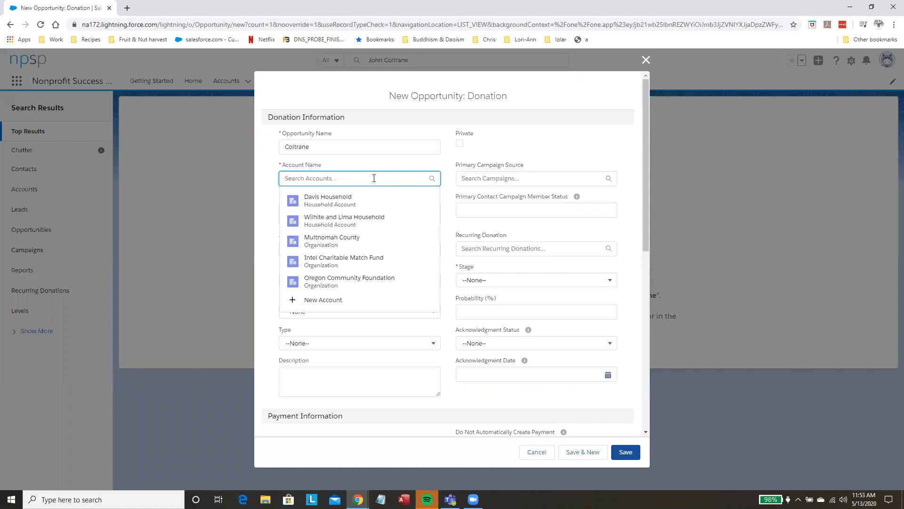
pyautogui.write('Coltr')
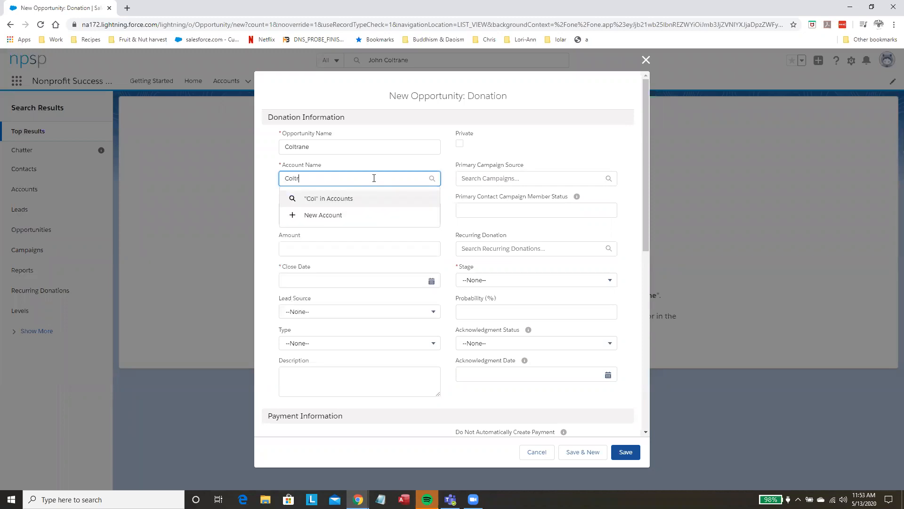
pyautogui.write('ane')
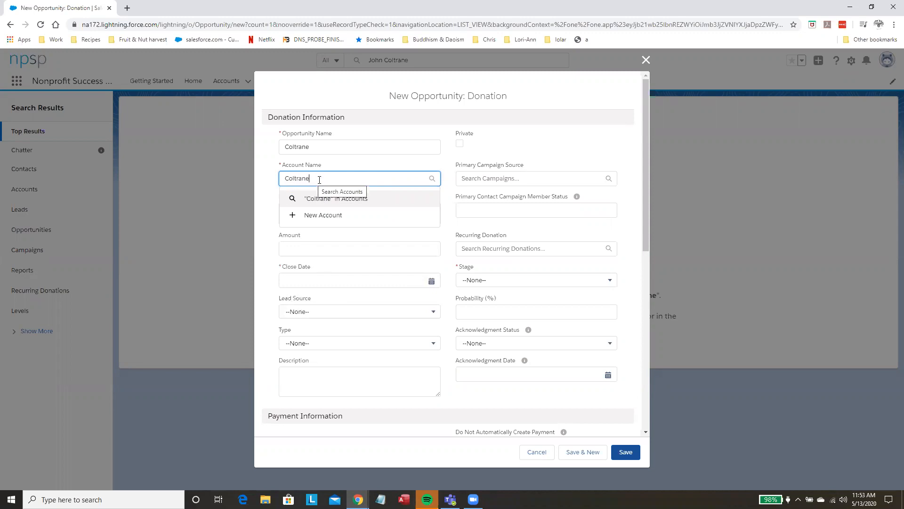
pyautogui.click(537, 452)
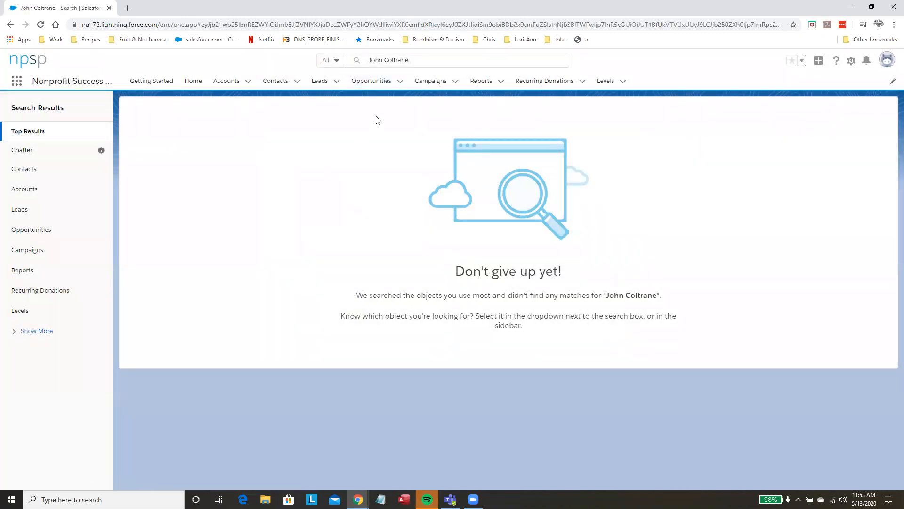
pyautogui.click(400, 81)
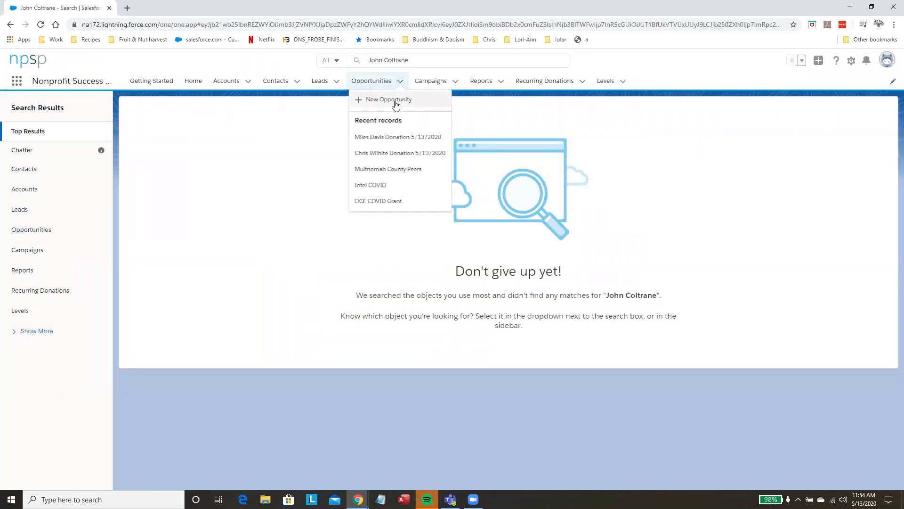
pyautogui.click(394, 101)
pyautogui.click(491, 290)
pyautogui.click(629, 375)
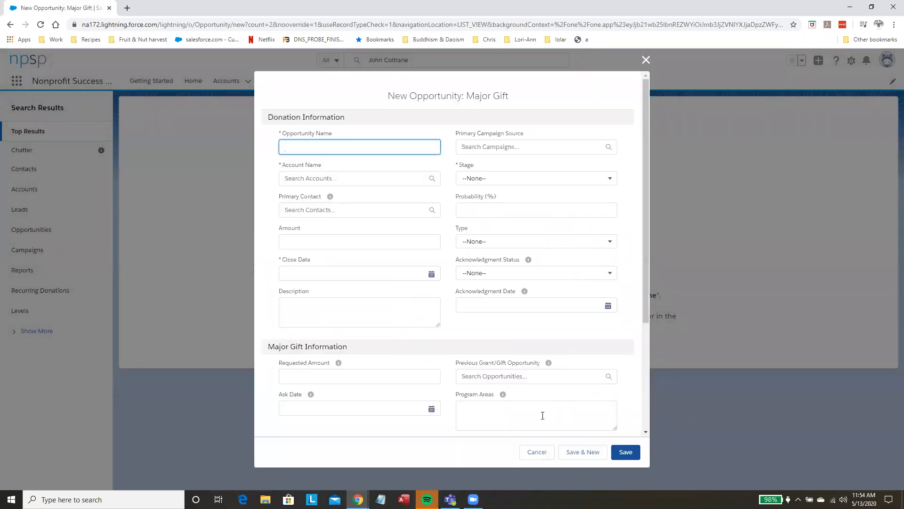
pyautogui.click(645, 60)
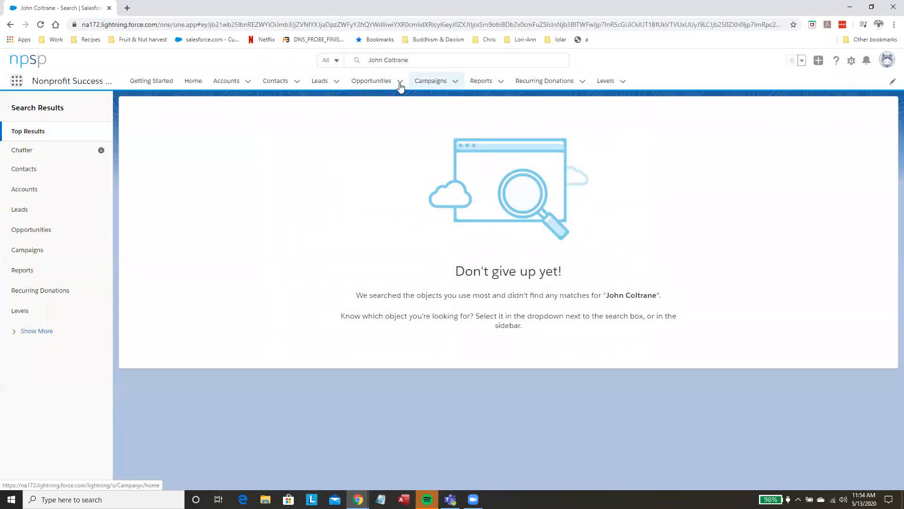
# Step: Start a new Donation opportunity named Coltrane and assign it to the Coltrane Household account
pyautogui.click(399, 83)
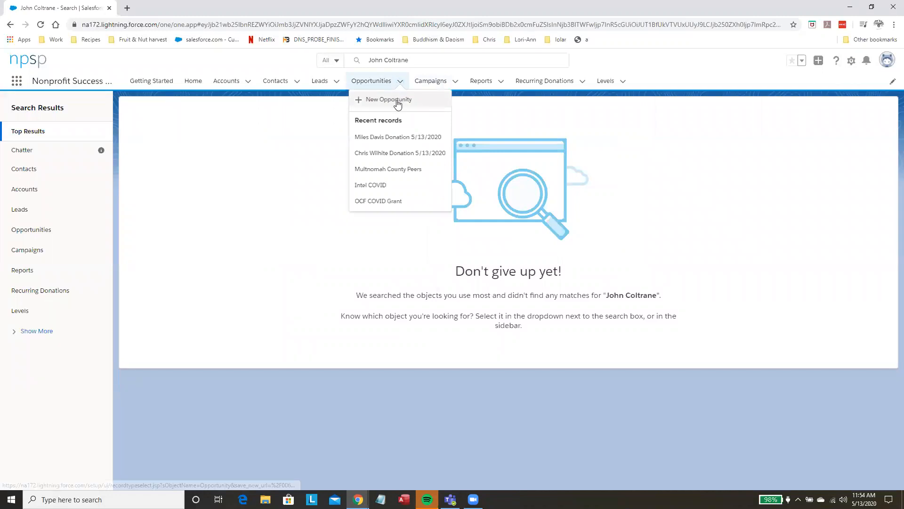
pyautogui.click(398, 101)
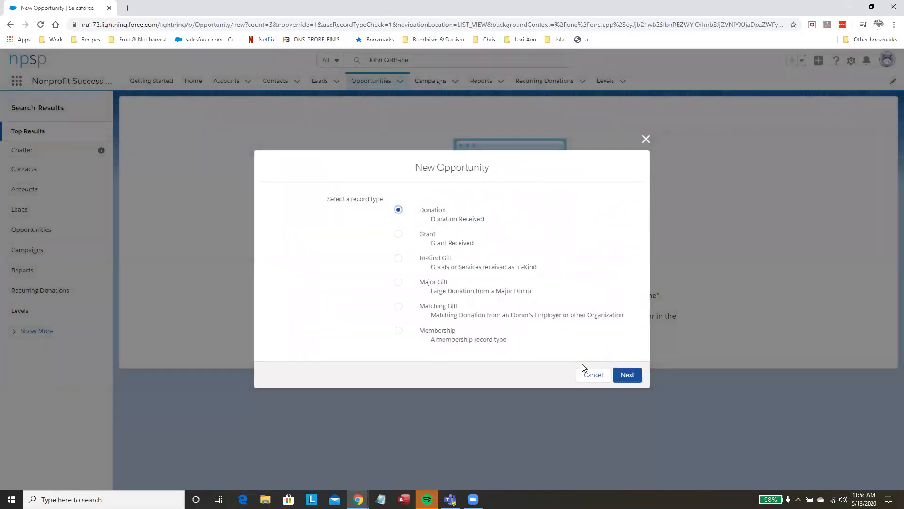
pyautogui.click(618, 375)
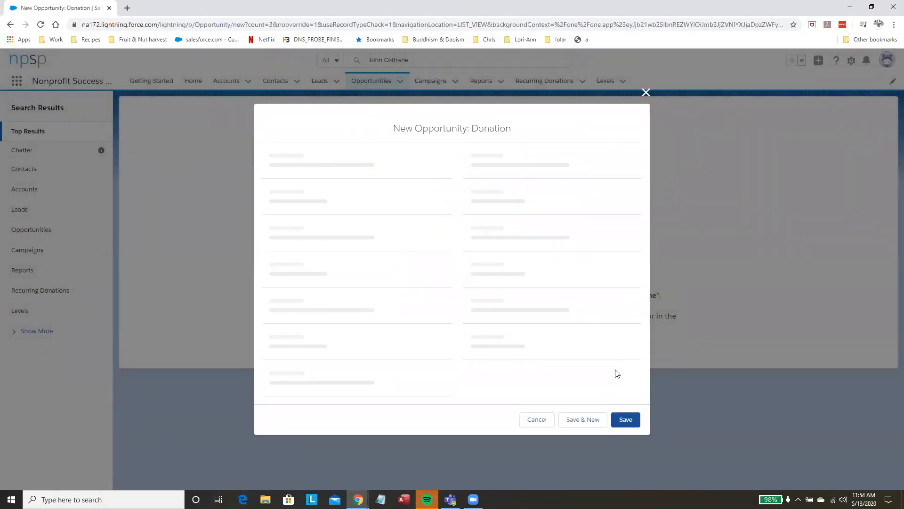
pyautogui.write('Coltrane')
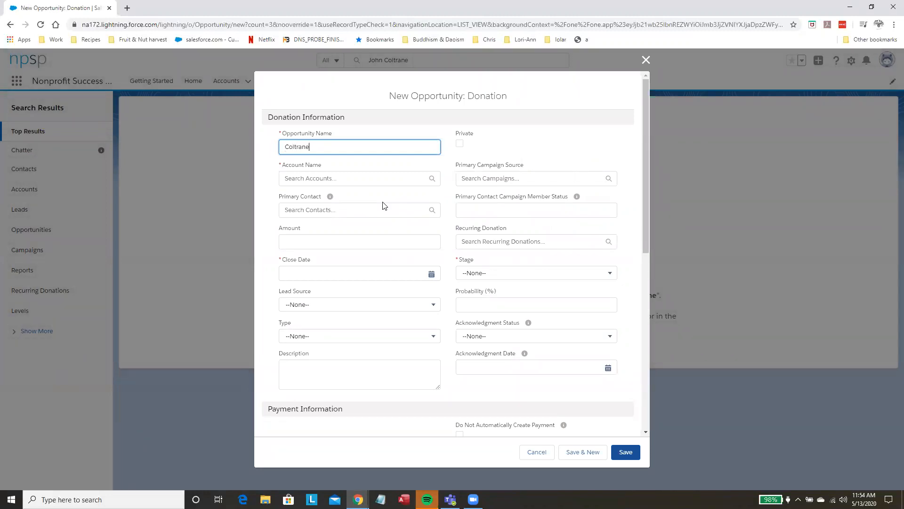
pyautogui.click(365, 178)
pyautogui.write('colt')
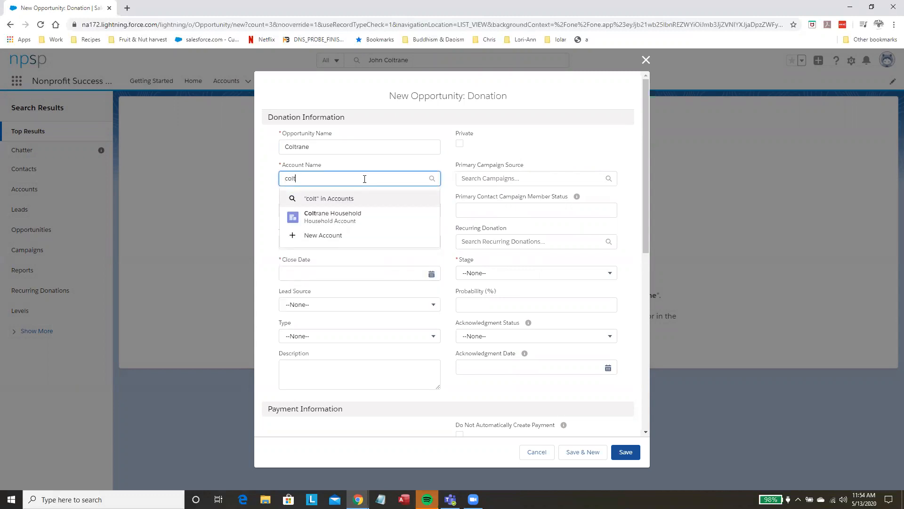
pyautogui.click(347, 214)
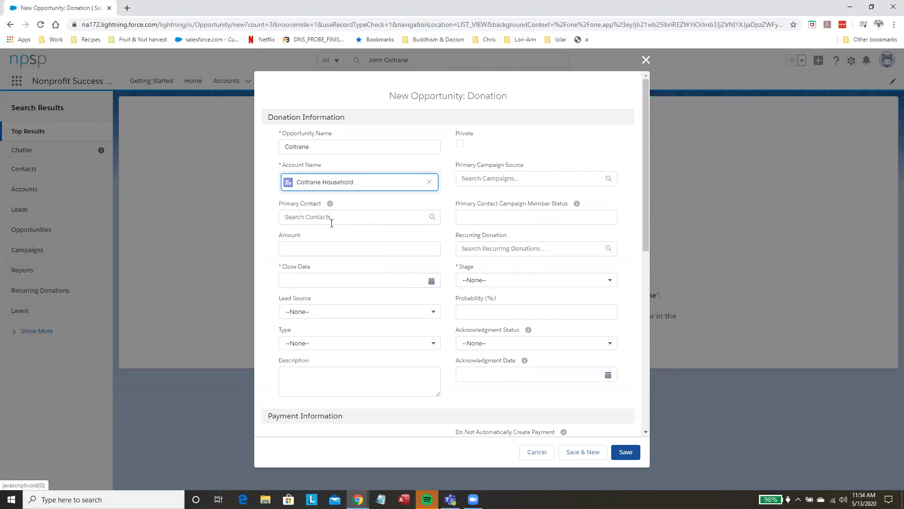
# Step: Set the donation's primary contact to John Coltrane and its close date to 5/13/2020
pyautogui.click(332, 220)
pyautogui.write('john')
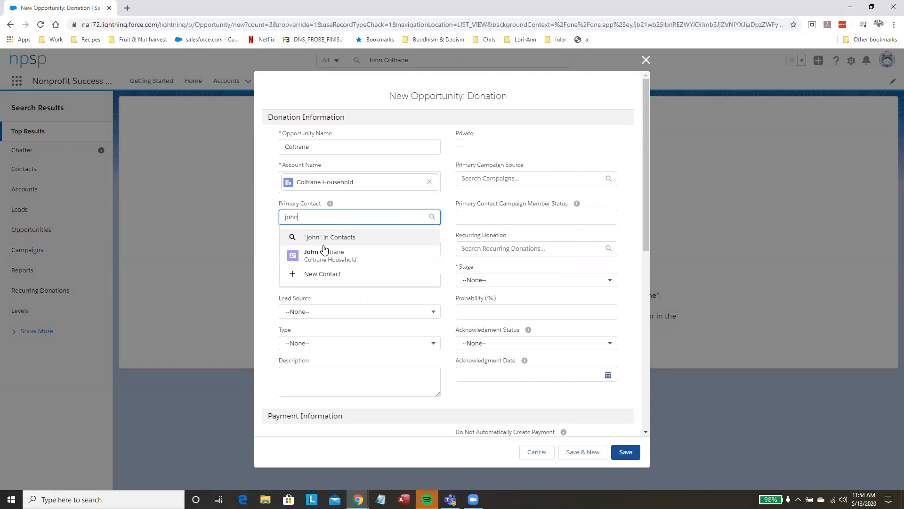
pyautogui.click(324, 252)
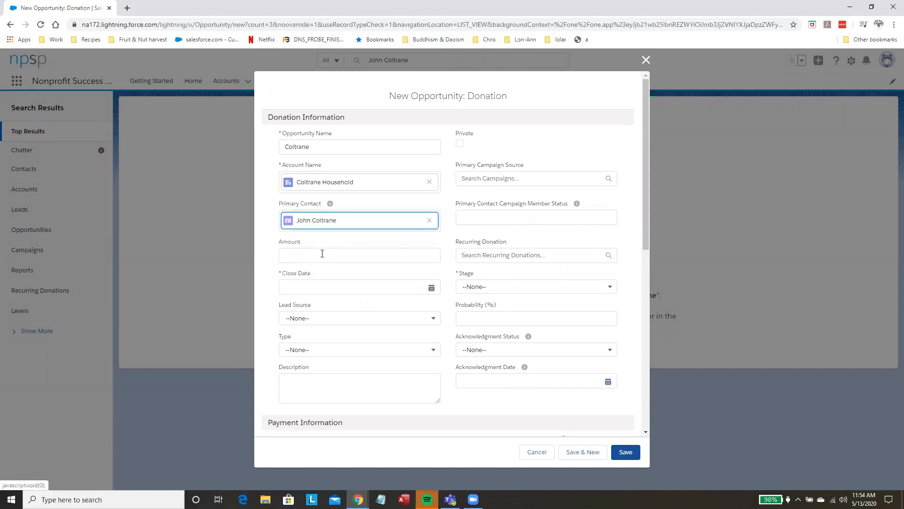
pyautogui.click(317, 287)
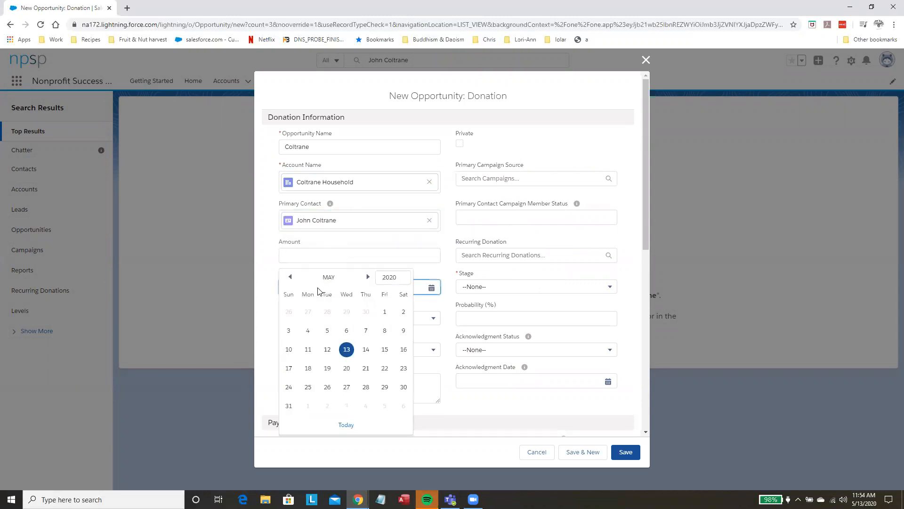
pyautogui.click(347, 350)
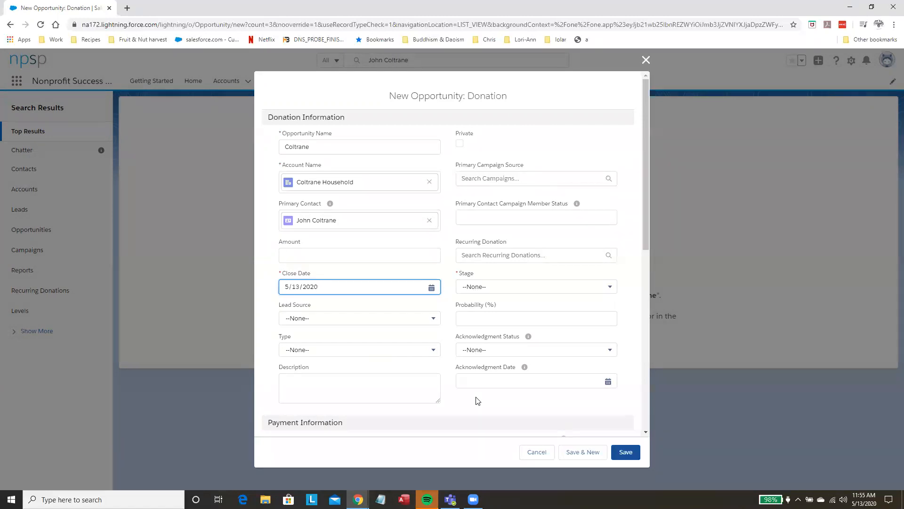
# Step: Set the donation's stage to Posted and save the new opportunity
pyautogui.click(556, 288)
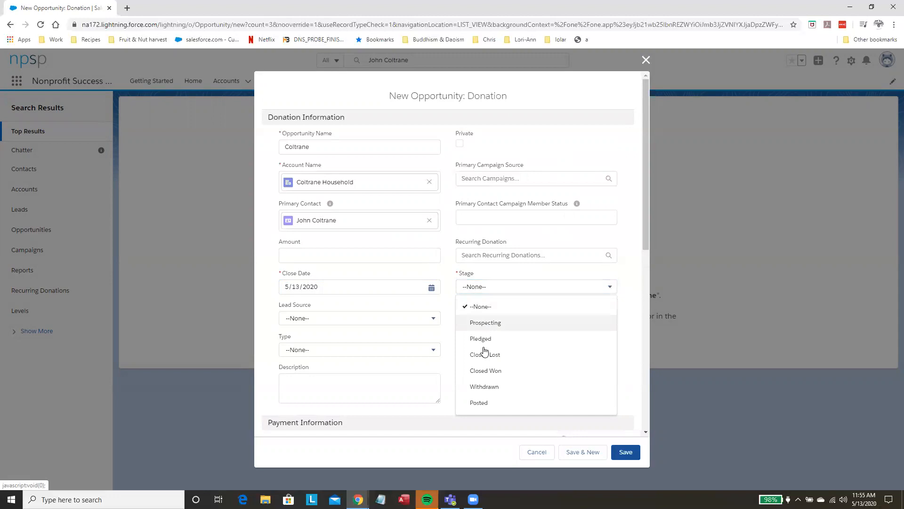
pyautogui.click(480, 404)
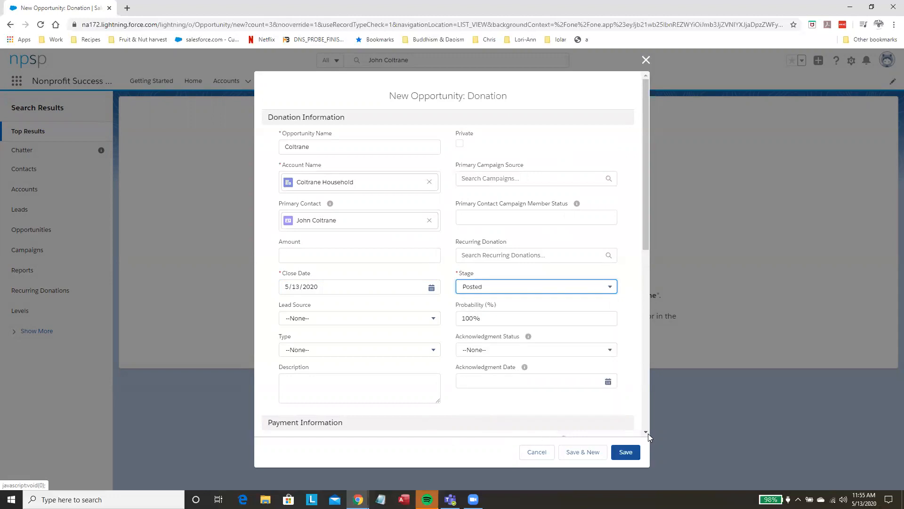
pyautogui.click(624, 453)
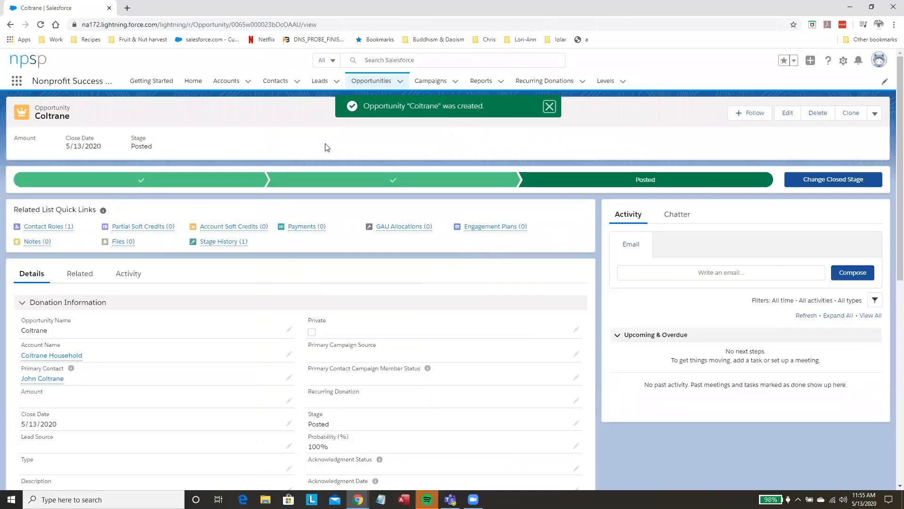
# Step: Review the opportunities in the All Donations list view and in the All Opportunities list view
pyautogui.click(382, 81)
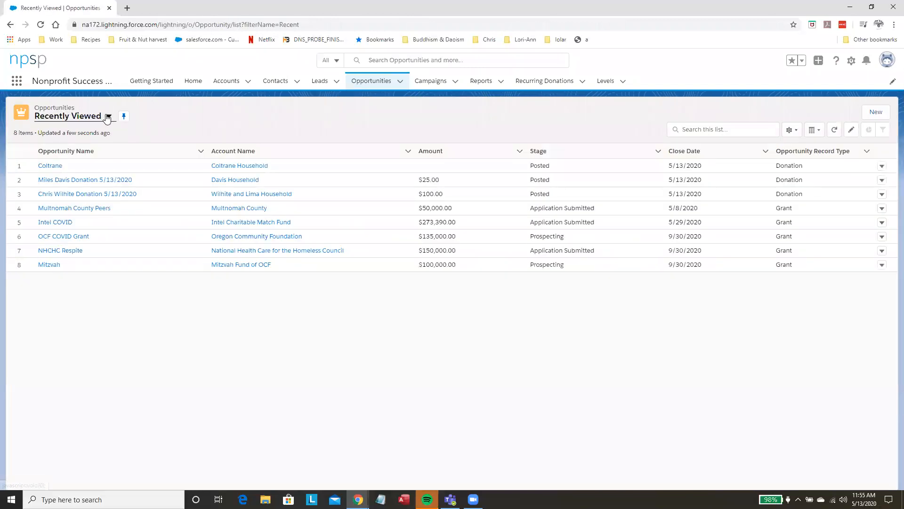
pyautogui.click(108, 117)
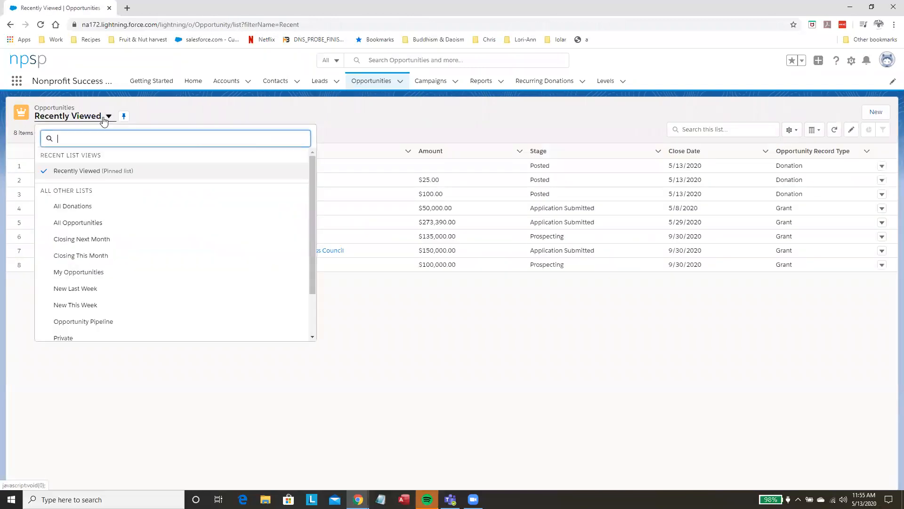
pyautogui.click(71, 207)
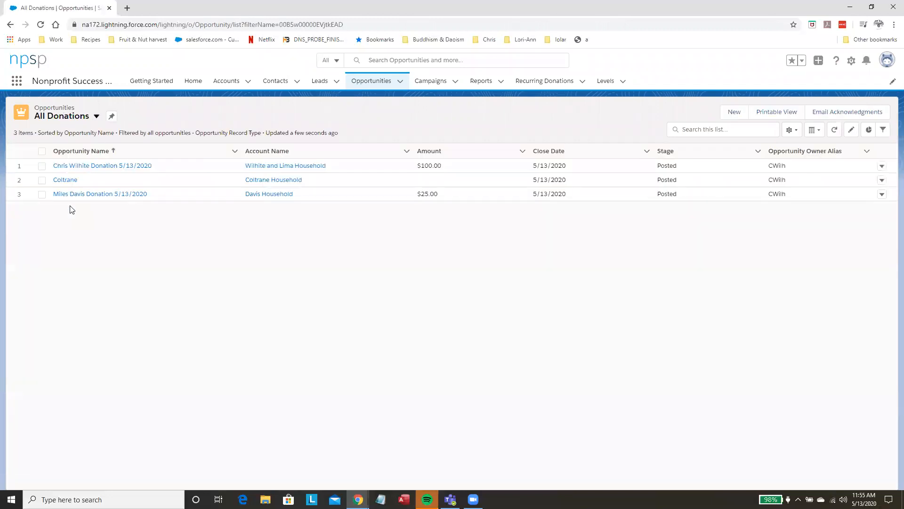
pyautogui.click(96, 117)
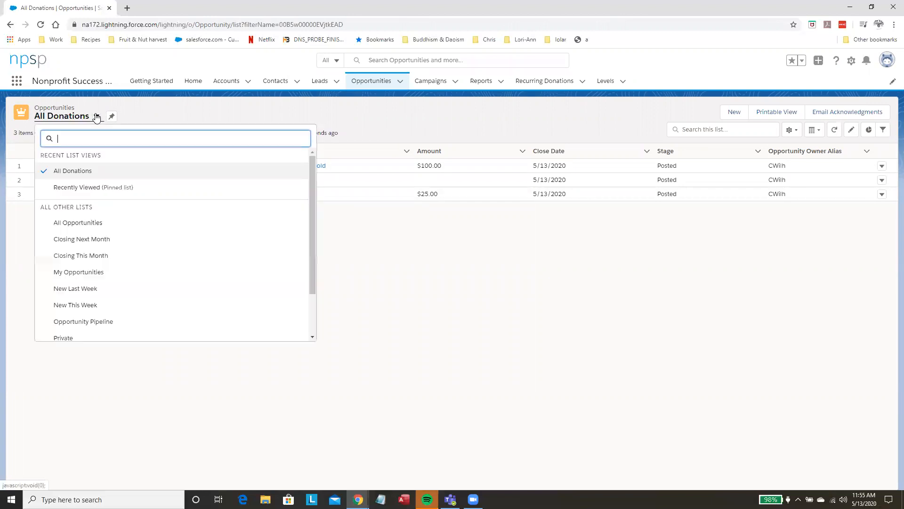
pyautogui.click(63, 225)
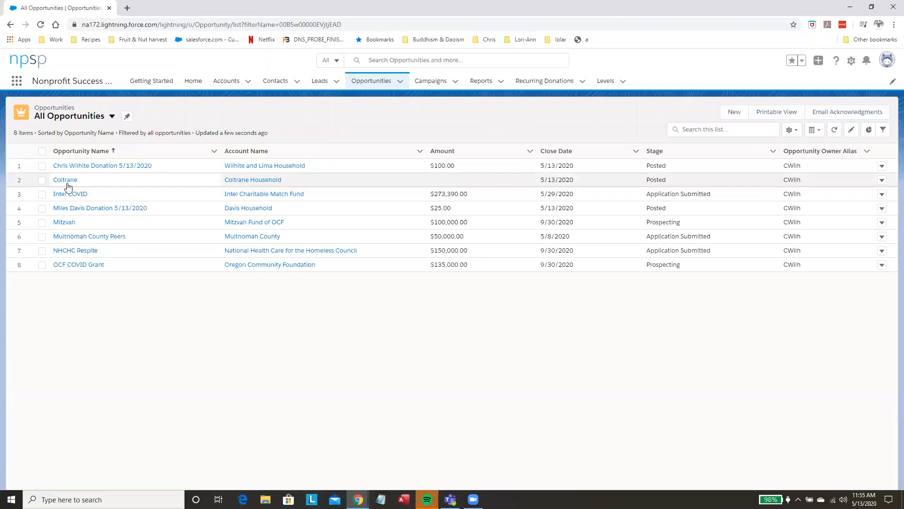